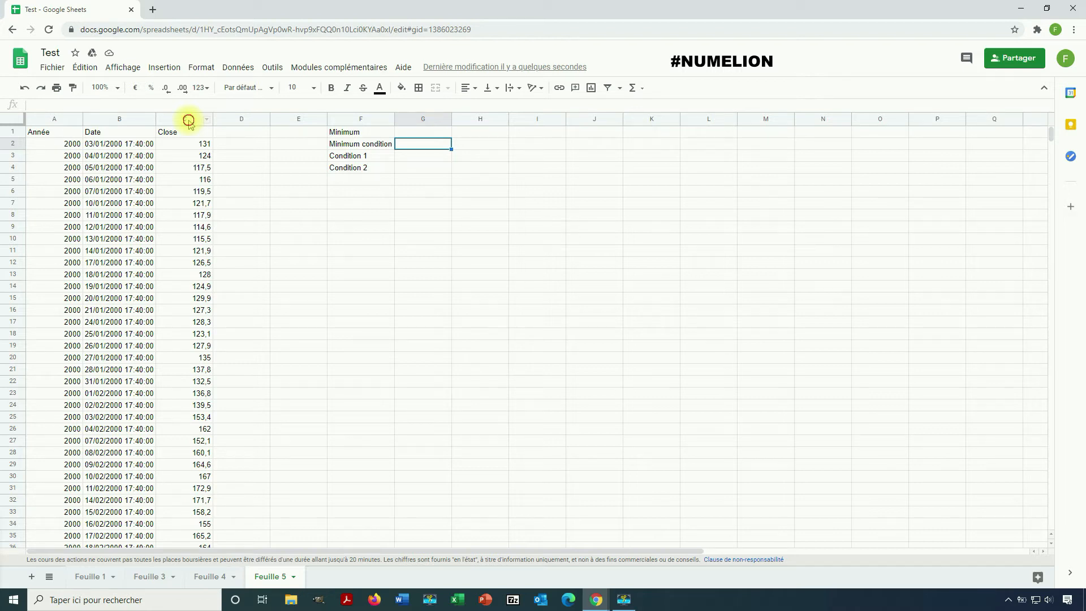
- Enter the formula =min(C:C) in G1 to calculate the lowest value of the Close column
{"action": "left_click", "coordinate": [188, 121]}
{"action": "left_click", "coordinate": [419, 133]}
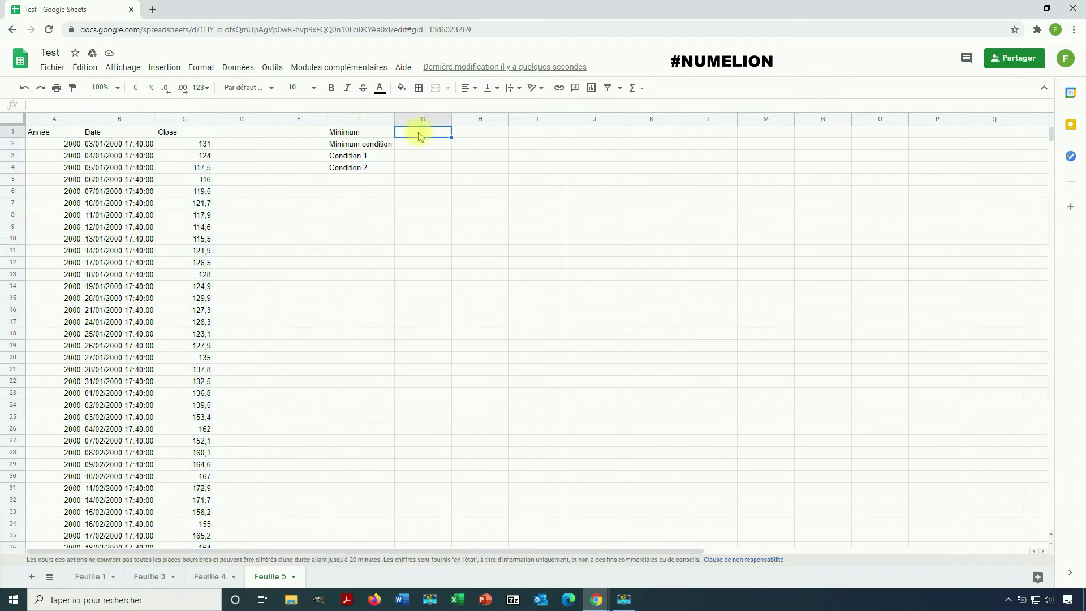
{"action": "type", "text": "=min"}
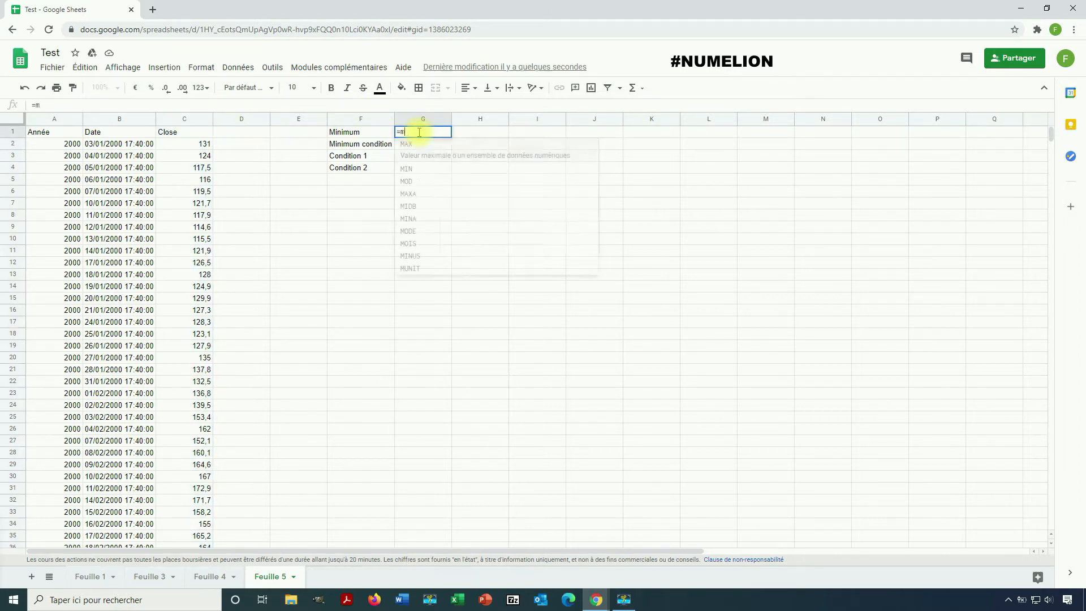
{"action": "left_click", "coordinate": [179, 118]}
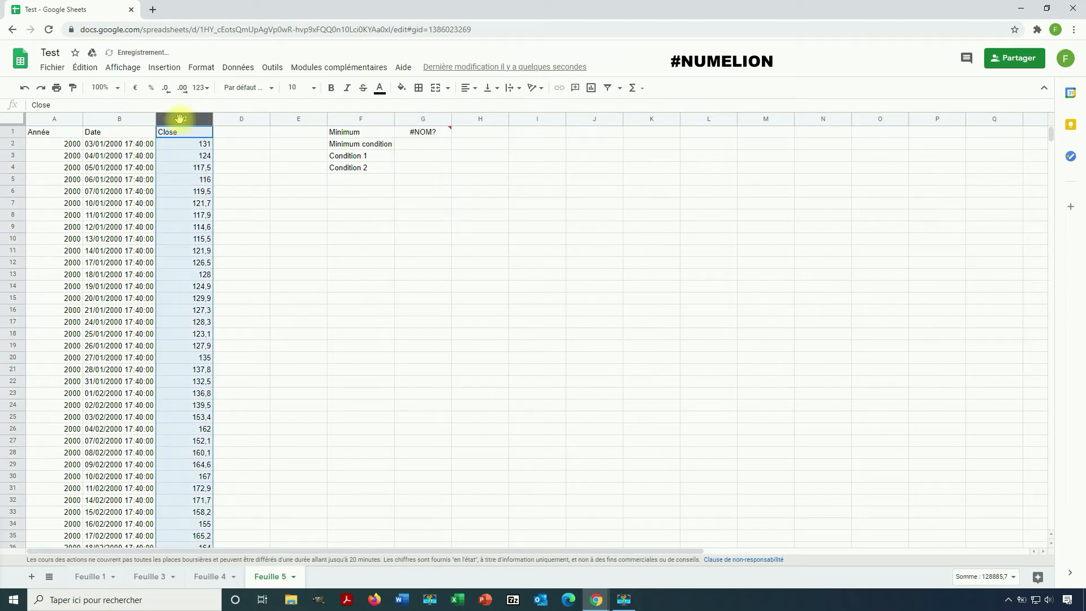
{"action": "left_click", "coordinate": [427, 131]}
{"action": "double_click", "coordinate": [428, 131]}
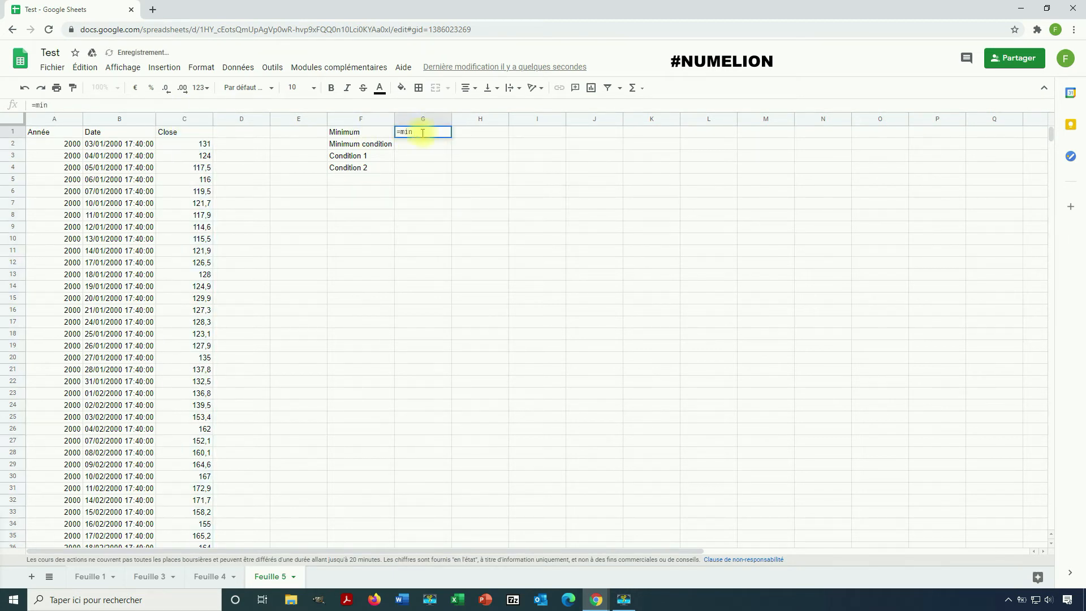
{"action": "type", "text": "("}
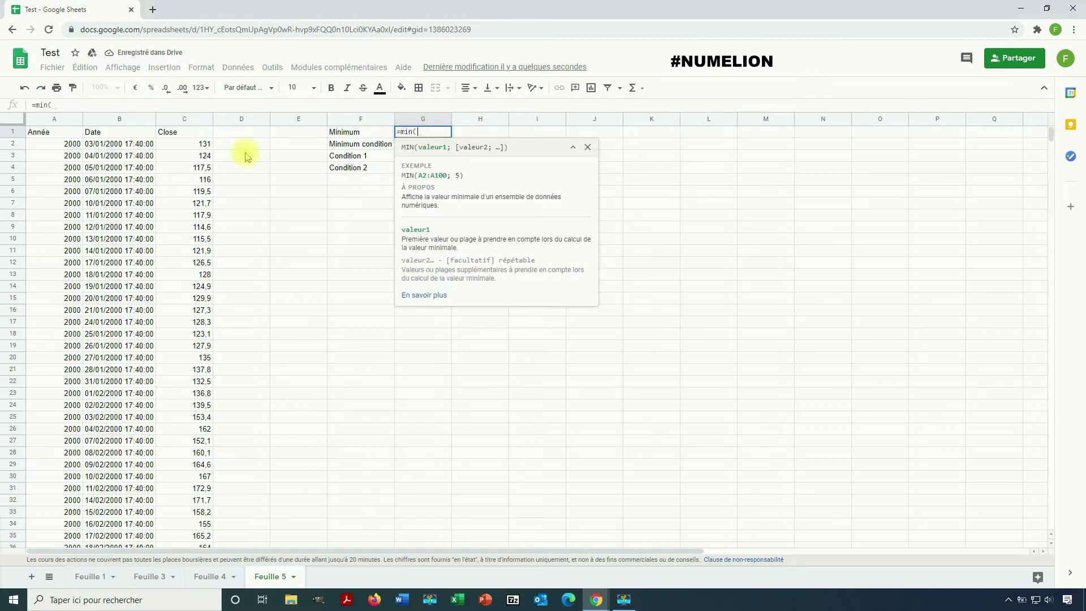
{"action": "left_click", "coordinate": [183, 119]}
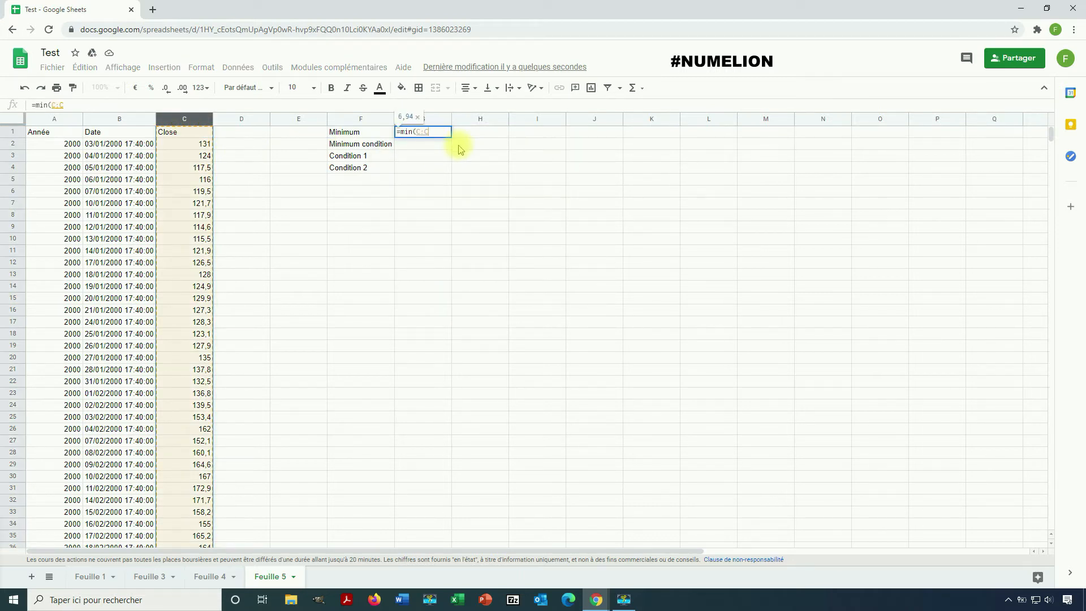
{"action": "type", "text": ")"}
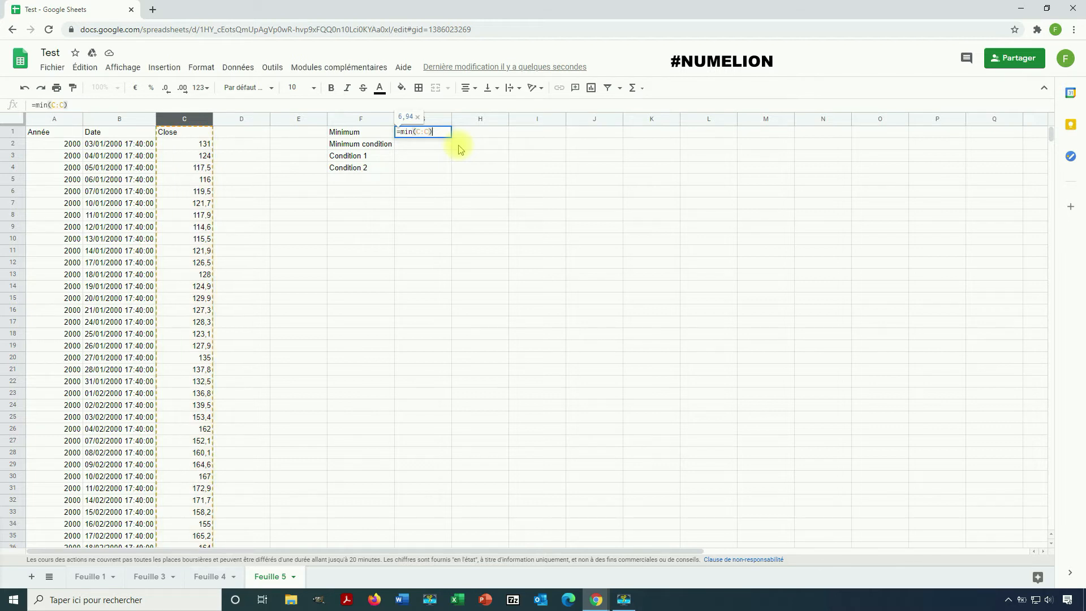
{"action": "key", "text": "Return"}
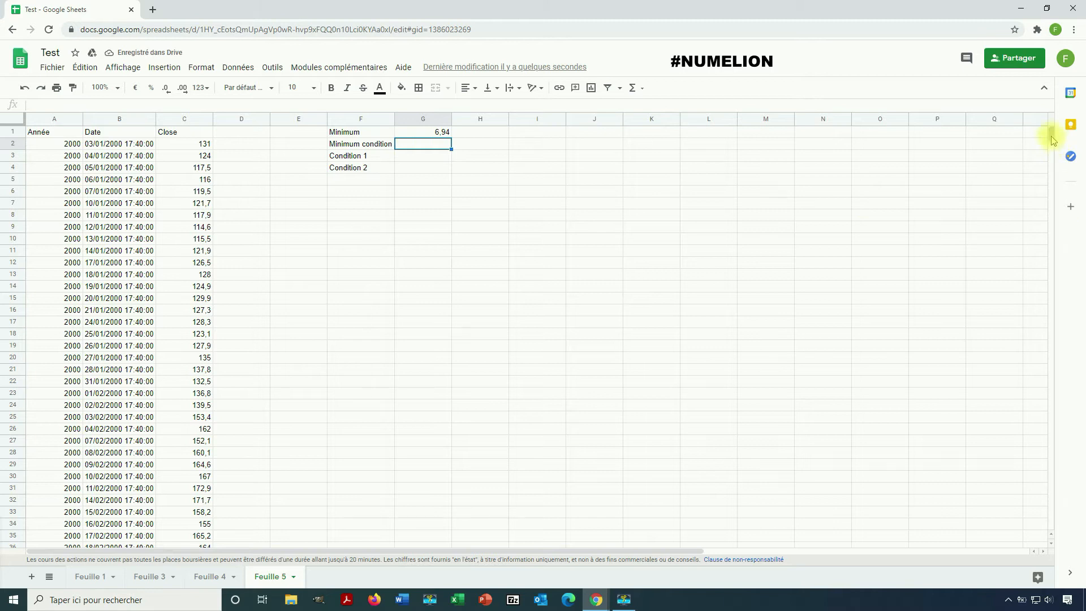
- Enter =minifs(C:C;A:A;"=2000") in G2 to calculate the lowest Close value for the year 2000
{"action": "left_click_drag", "start_coordinate": [1051, 135], "coordinate": [1066, 112]}
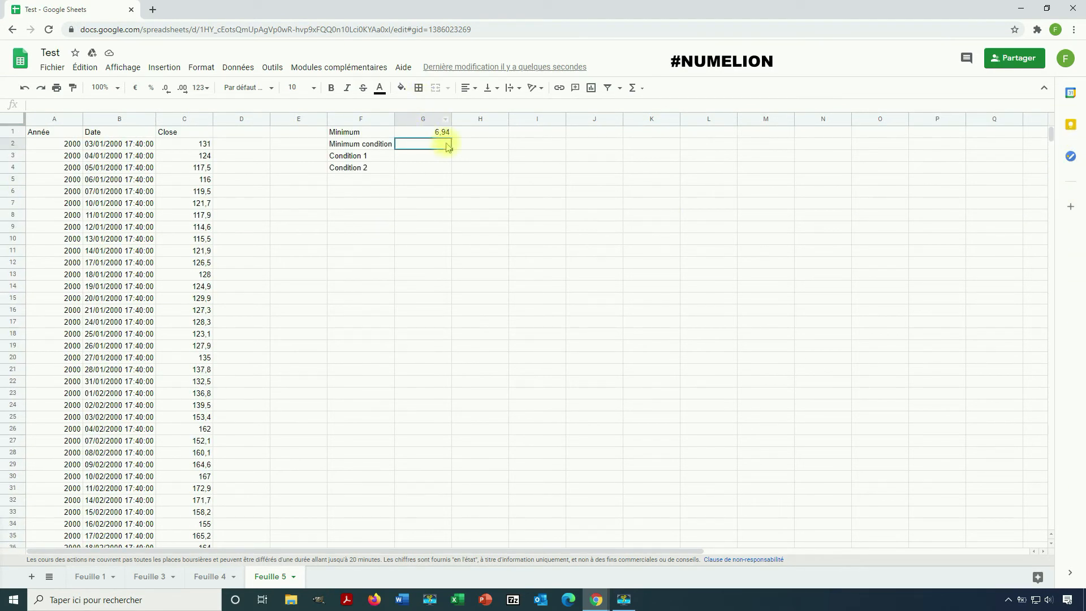
{"action": "left_click", "coordinate": [408, 145]}
{"action": "left_click", "coordinate": [409, 145]}
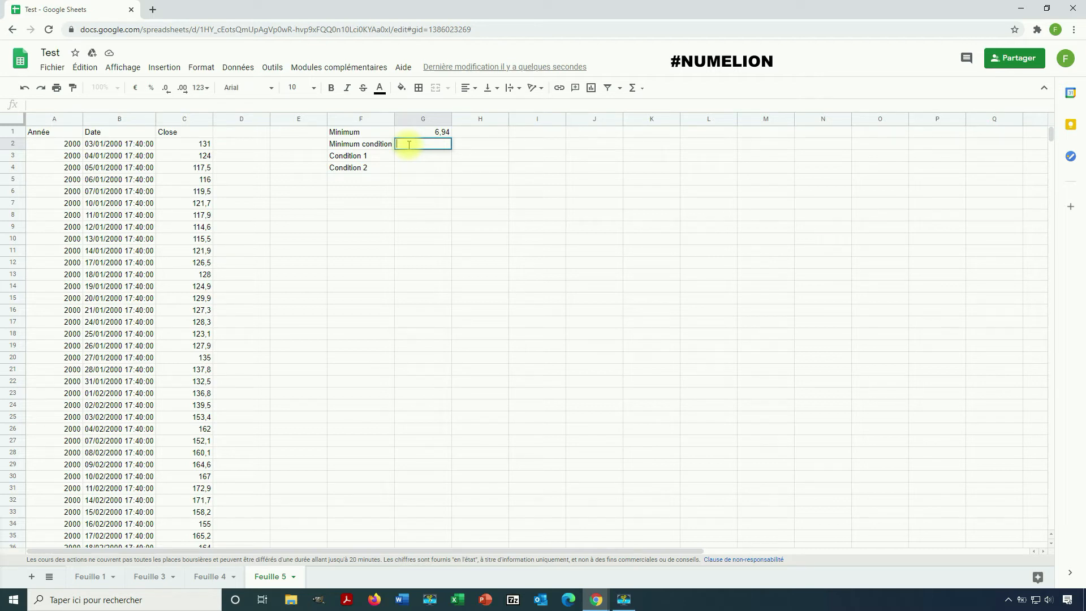
{"action": "type", "text": "=min"}
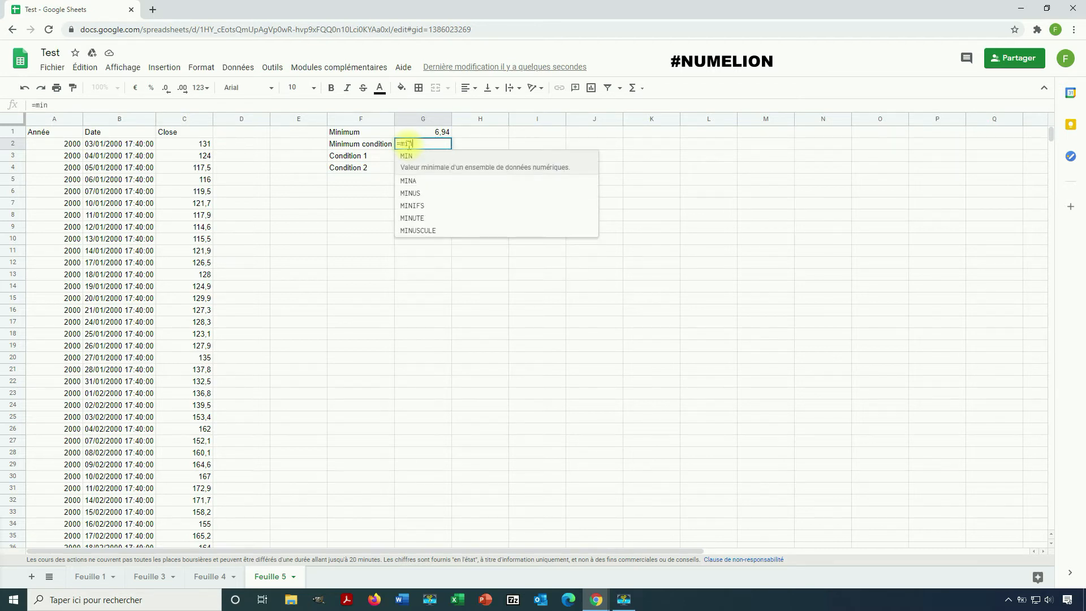
{"action": "type", "text": "ifs"}
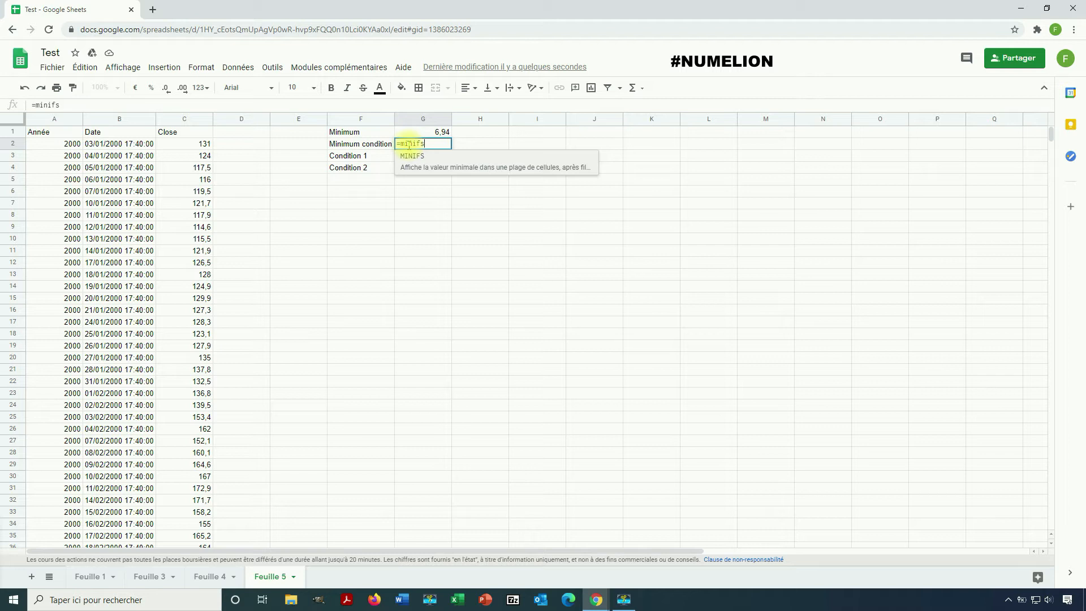
{"action": "type", "text": "("}
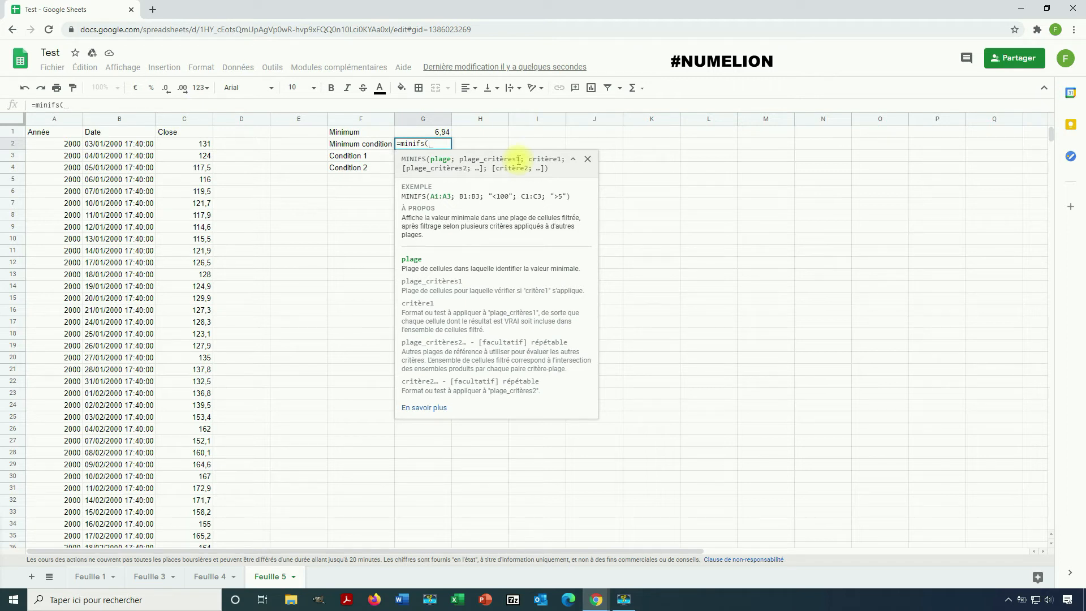
{"action": "left_click", "coordinate": [184, 119]}
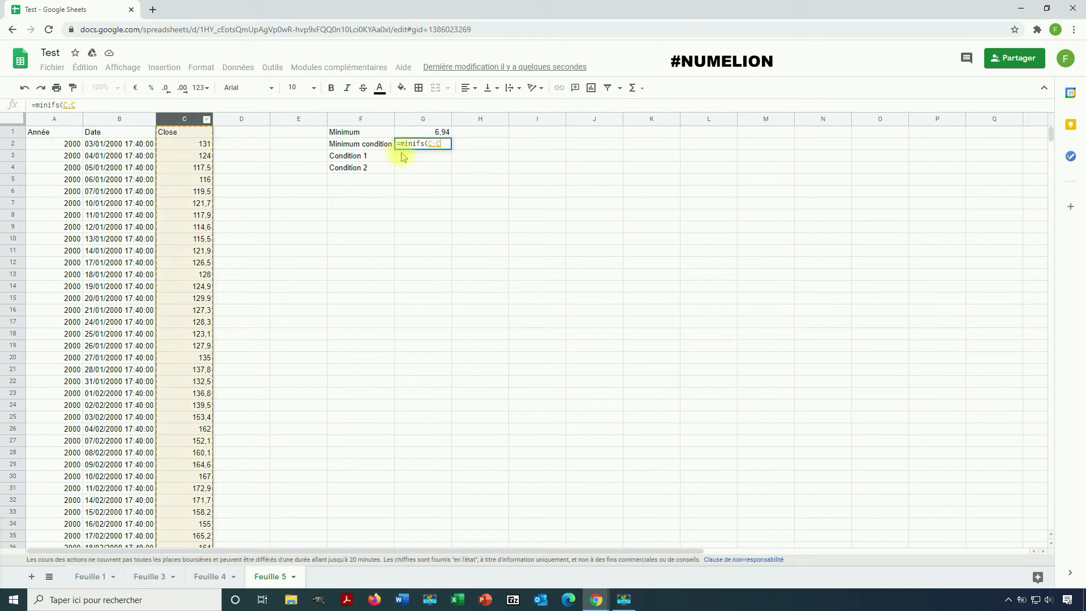
{"action": "type", "text": ";"}
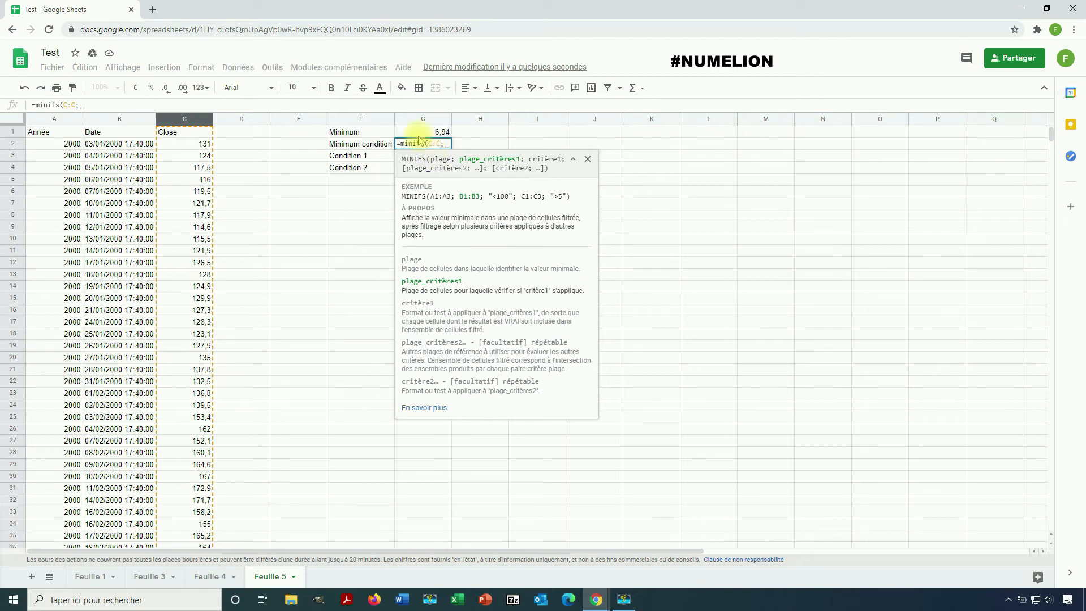
{"action": "left_click", "coordinate": [58, 125]}
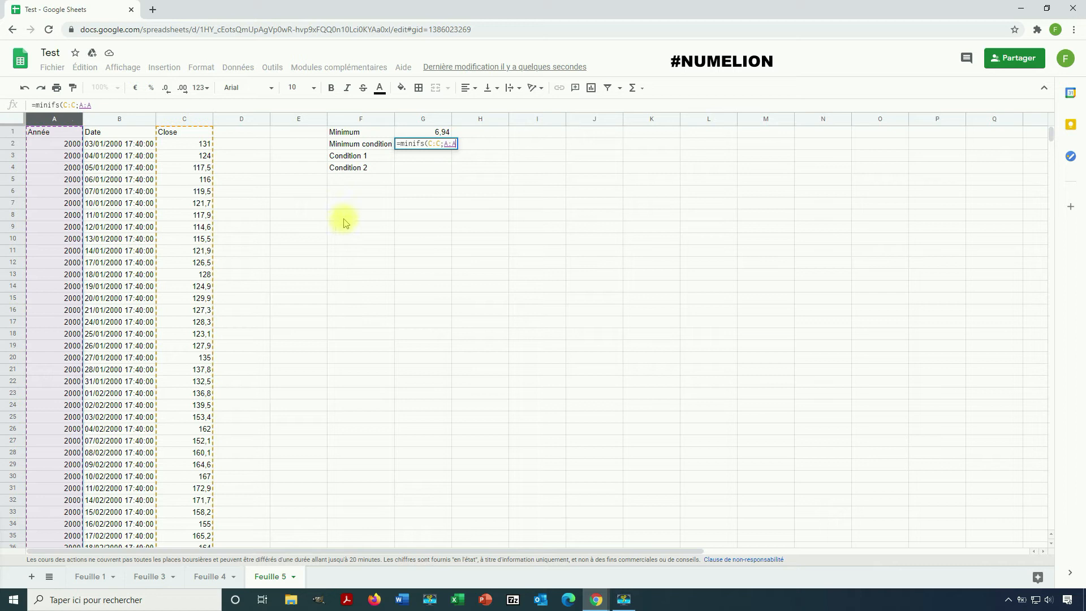
{"action": "type", "text": ";"}
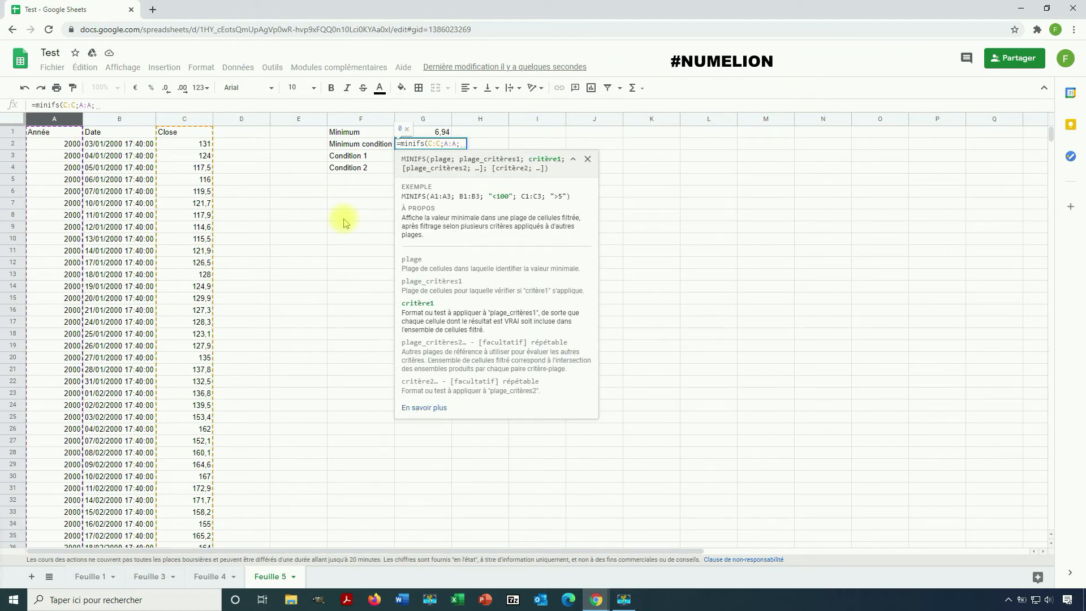
{"action": "type", "text": "\""}
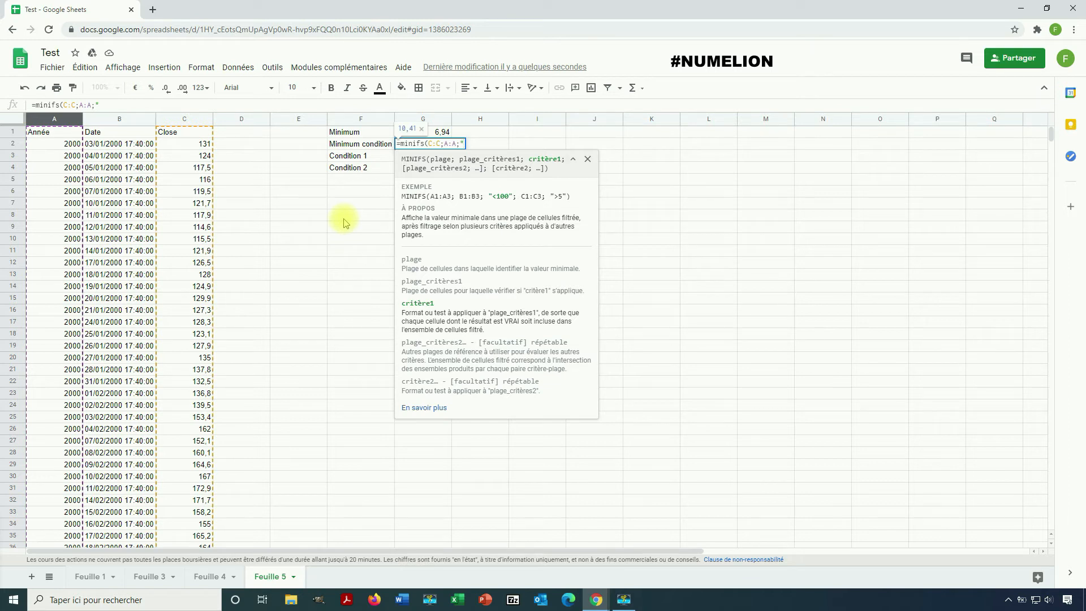
{"action": "type", "text": "=2000\")"}
{"action": "key", "text": "Return"}
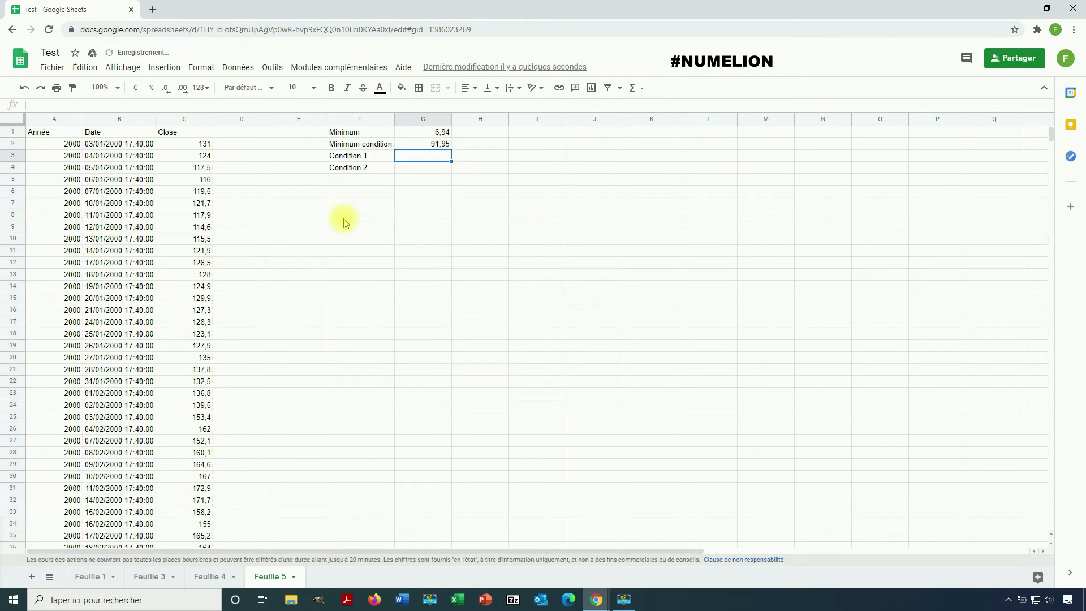
- Enter 2000 as the Condition 1 value in G3
{"action": "left_click", "coordinate": [425, 146]}
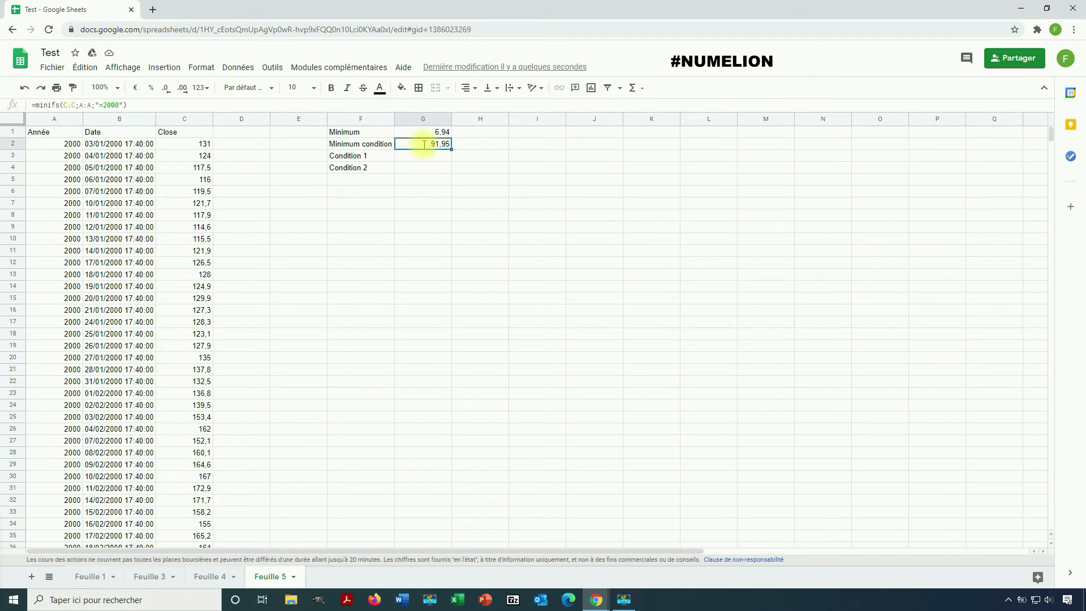
{"action": "double_click", "coordinate": [423, 146]}
{"action": "key", "text": "Escape"}
{"action": "key", "text": "Down"}
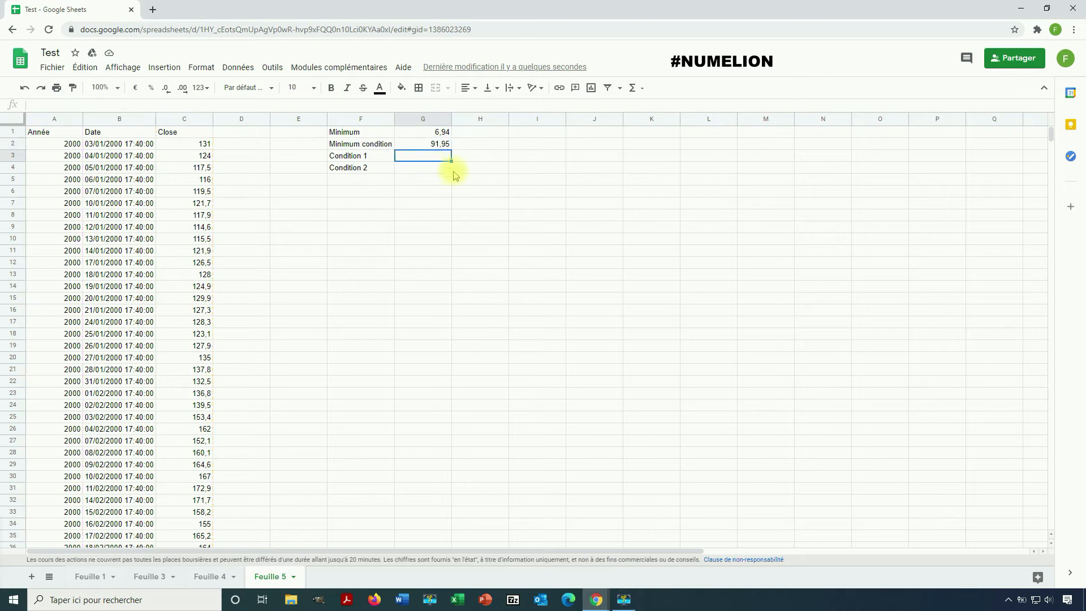
{"action": "type", "text": "2000"}
{"action": "key", "text": "Return"}
- Replace the fixed "=2000" criterion in G2's MINIFS formula with a reference to cell G3
{"action": "left_click", "coordinate": [430, 145]}
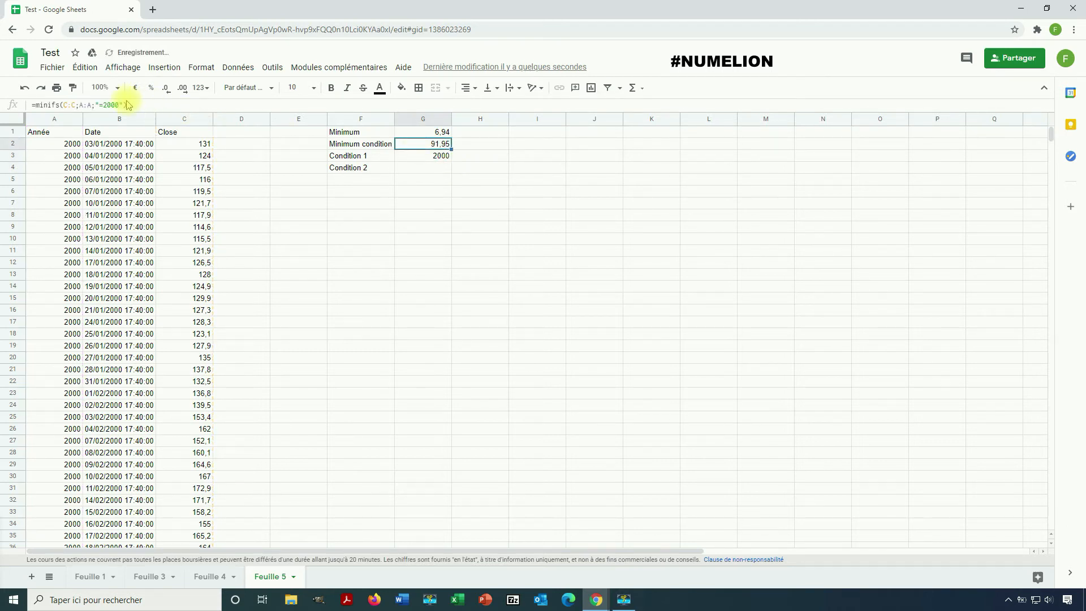
{"action": "left_click_drag", "start_coordinate": [122, 104], "coordinate": [91, 104]}
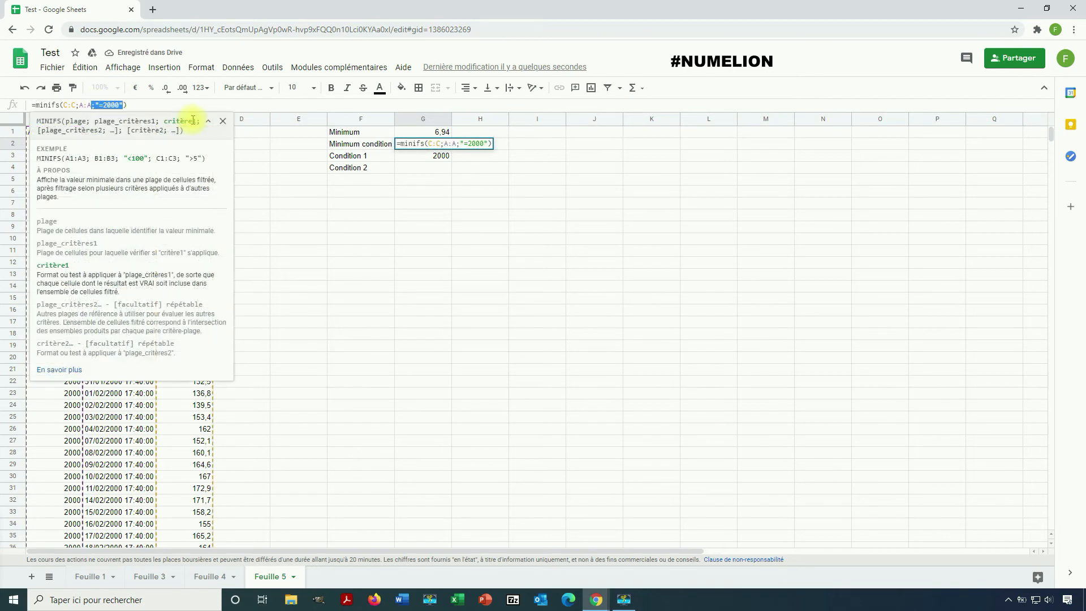
{"action": "type", "text": ";"}
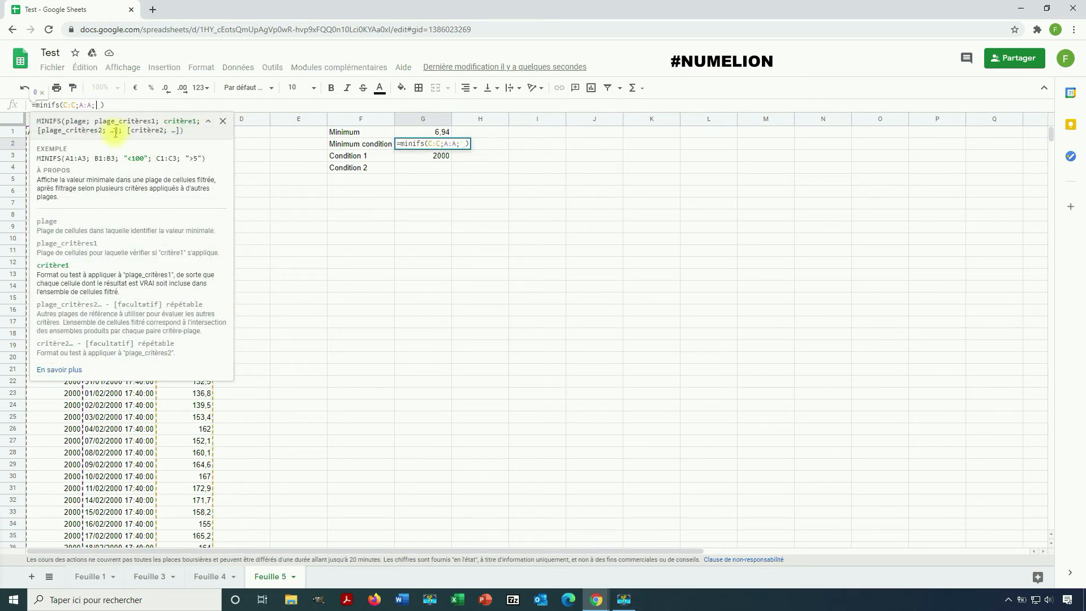
{"action": "left_click", "coordinate": [203, 134]}
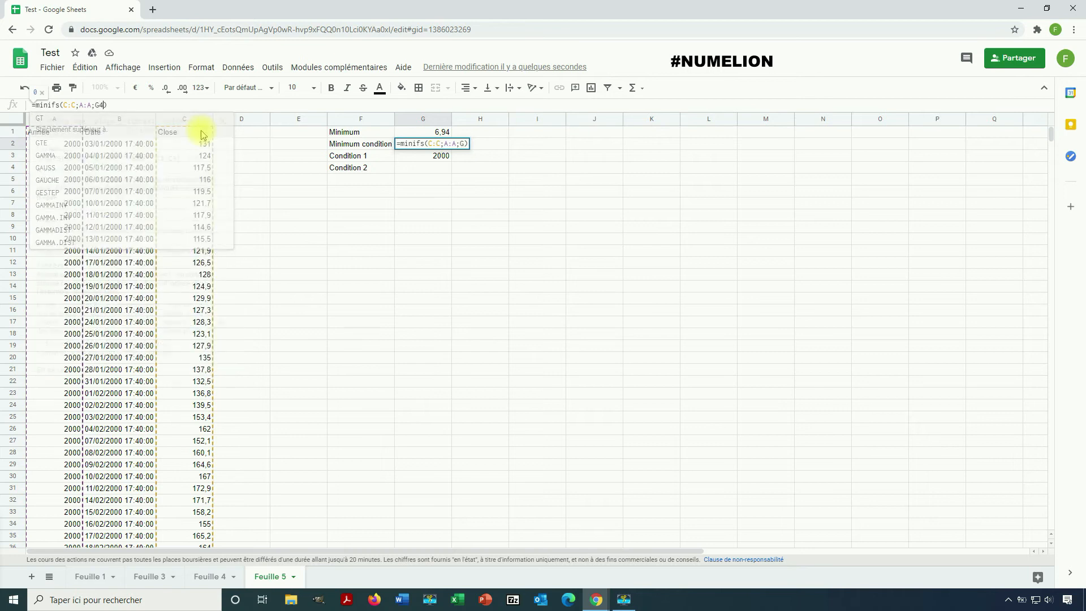
{"action": "left_click", "coordinate": [203, 137]}
{"action": "key", "text": "Return"}
{"action": "left_click", "coordinate": [447, 144]}
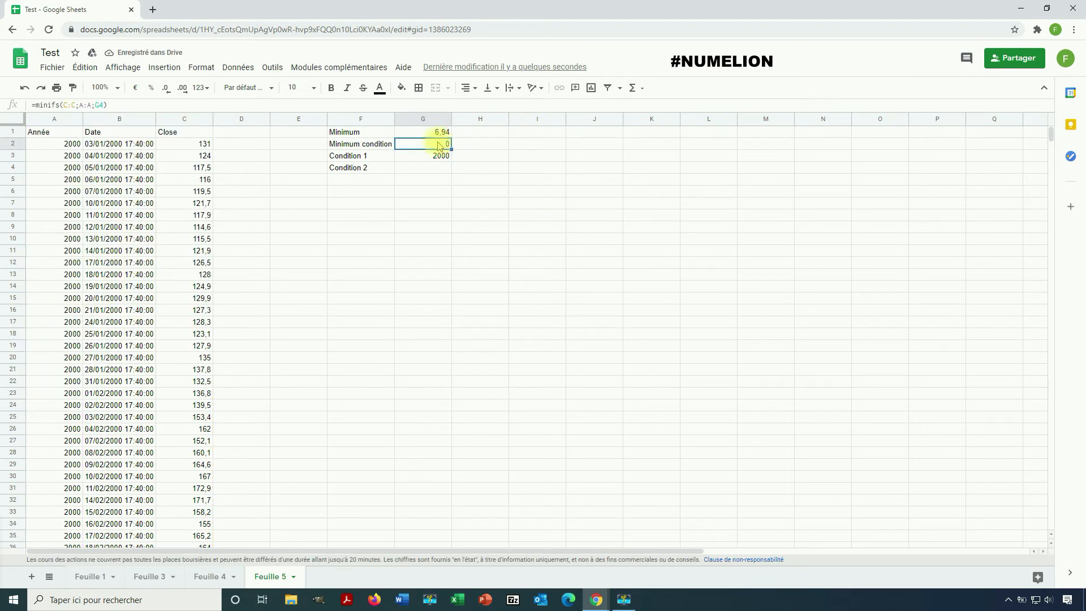
{"action": "left_click", "coordinate": [102, 104]}
{"action": "key", "text": "BackSpace"}
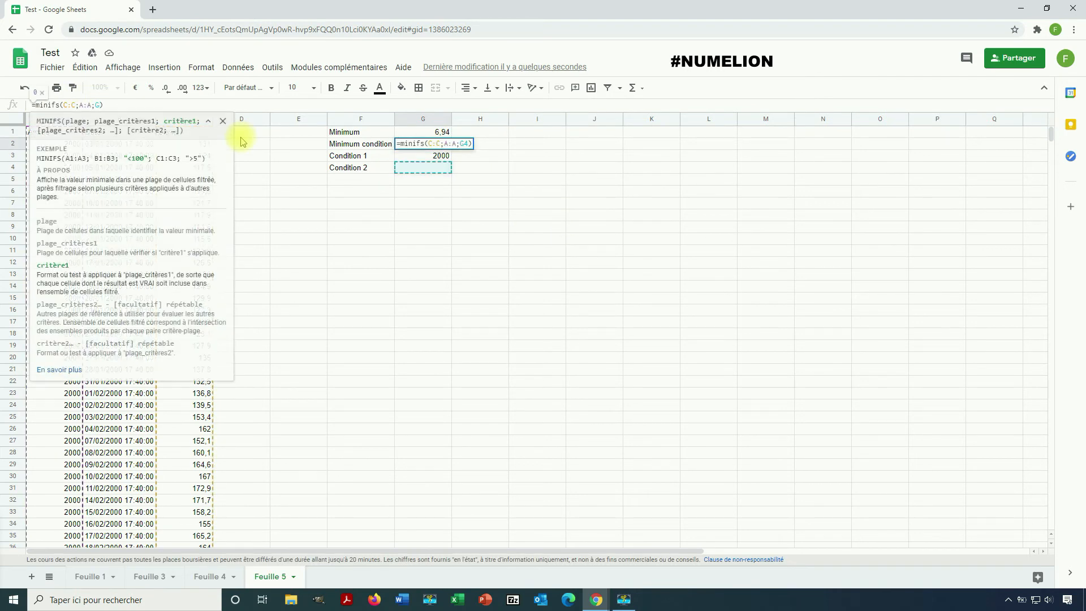
{"action": "type", "text": "3"}
{"action": "key", "text": "Return"}
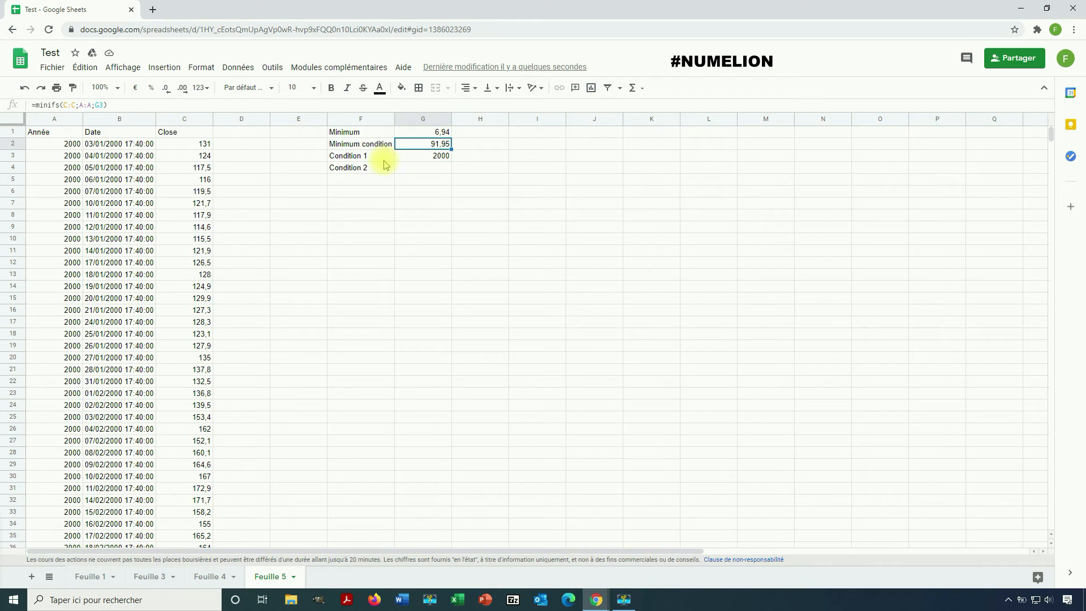
- Change the Condition 1 year in G3 to 2001
{"action": "left_click", "coordinate": [418, 155]}
{"action": "type", "text": "2001"}
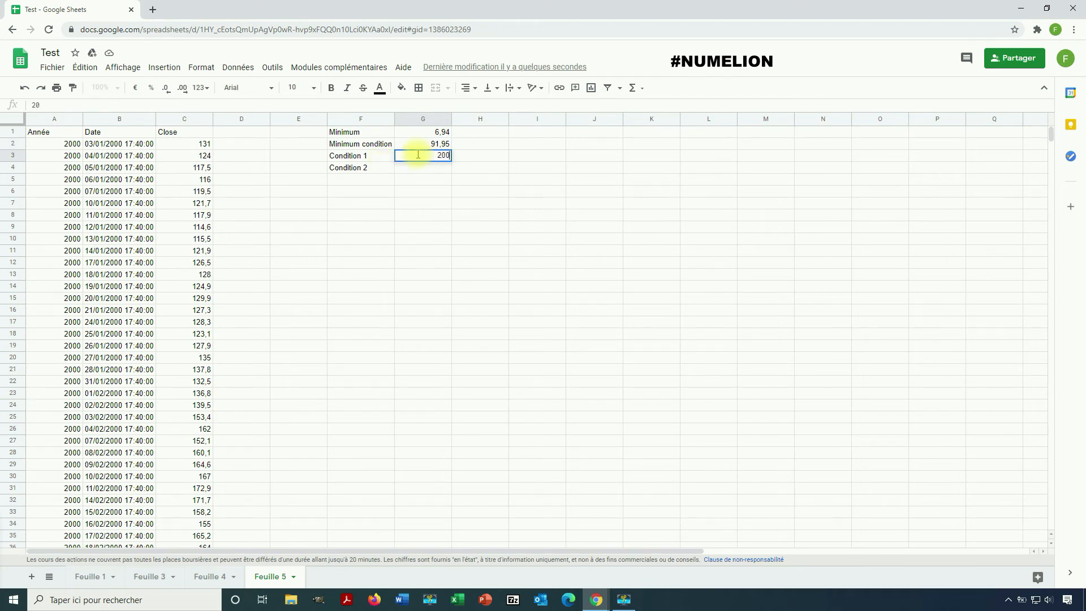
{"action": "key", "text": "Return"}
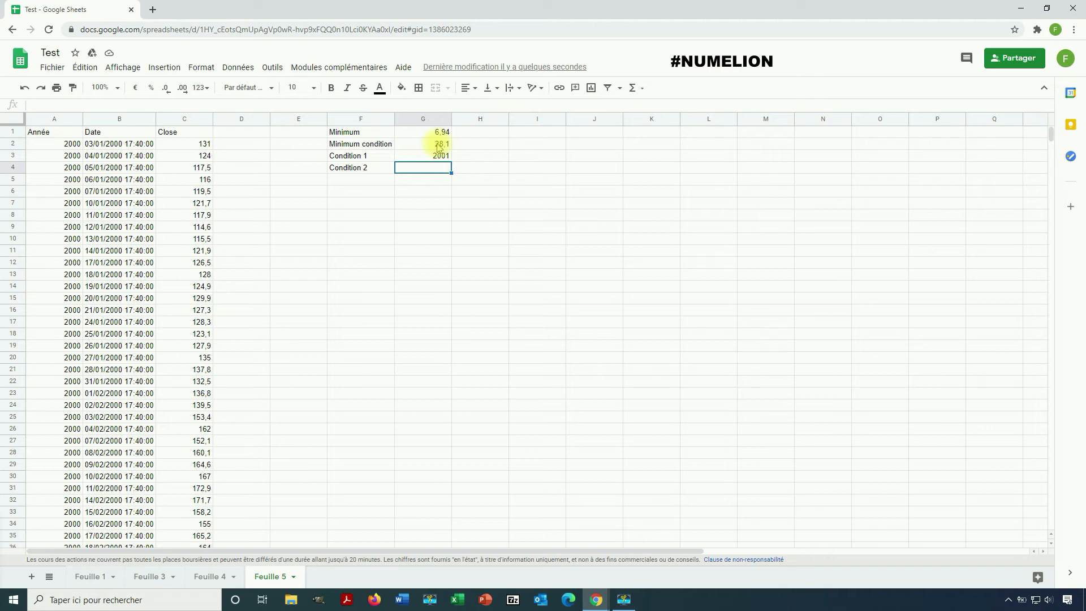
- Try adding a < operator before the G3 reference in G2's MINIFS formula, and set the Condition 1 year to 2005
{"action": "double_click", "coordinate": [439, 144]}
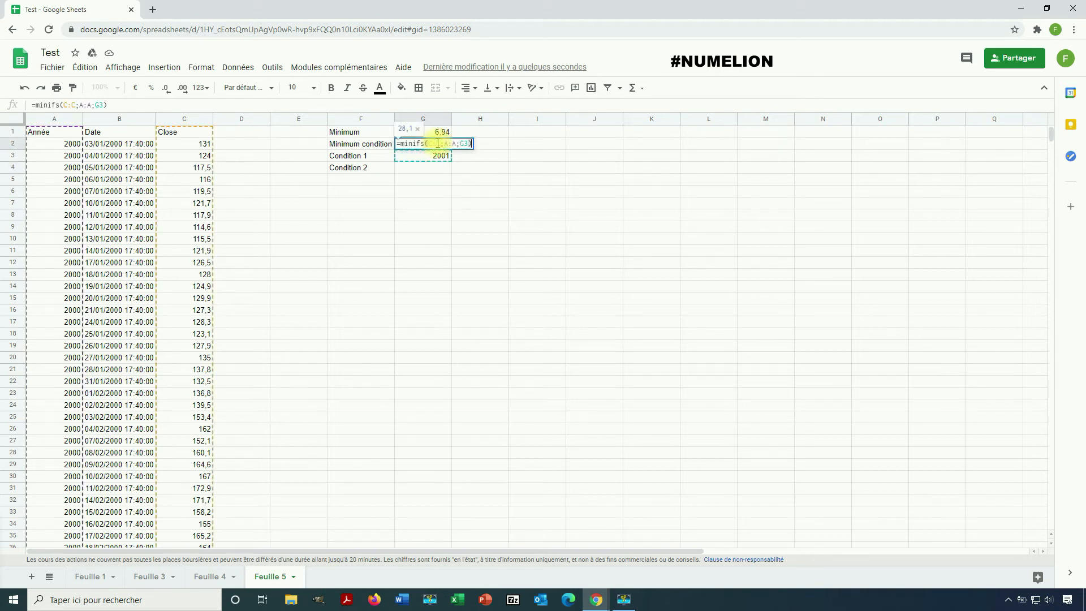
{"action": "left_click", "coordinate": [458, 143]}
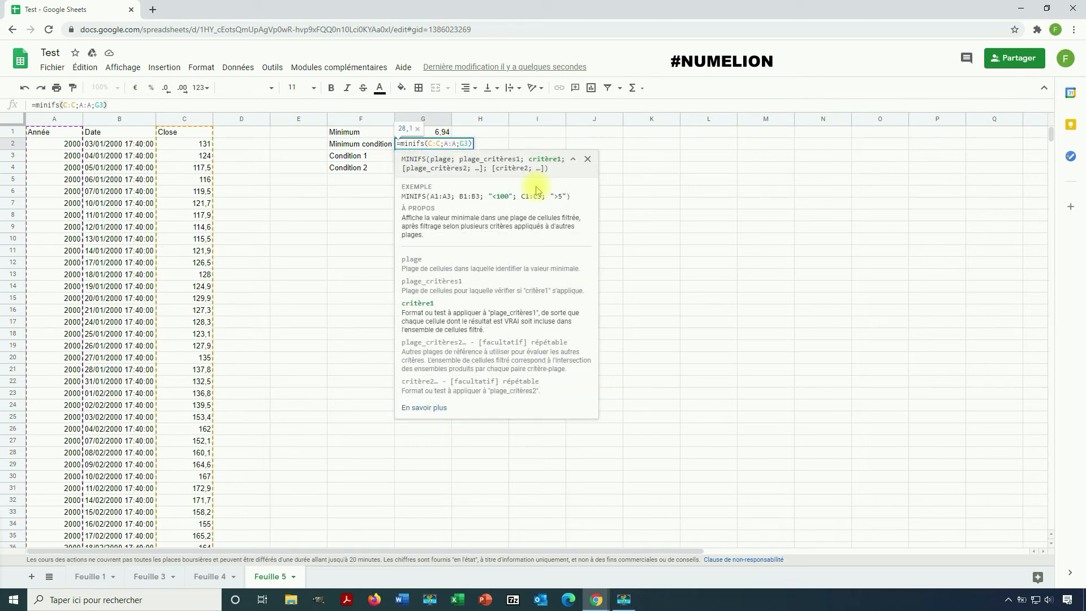
{"action": "type", "text": "<"}
{"action": "key", "text": "Return"}
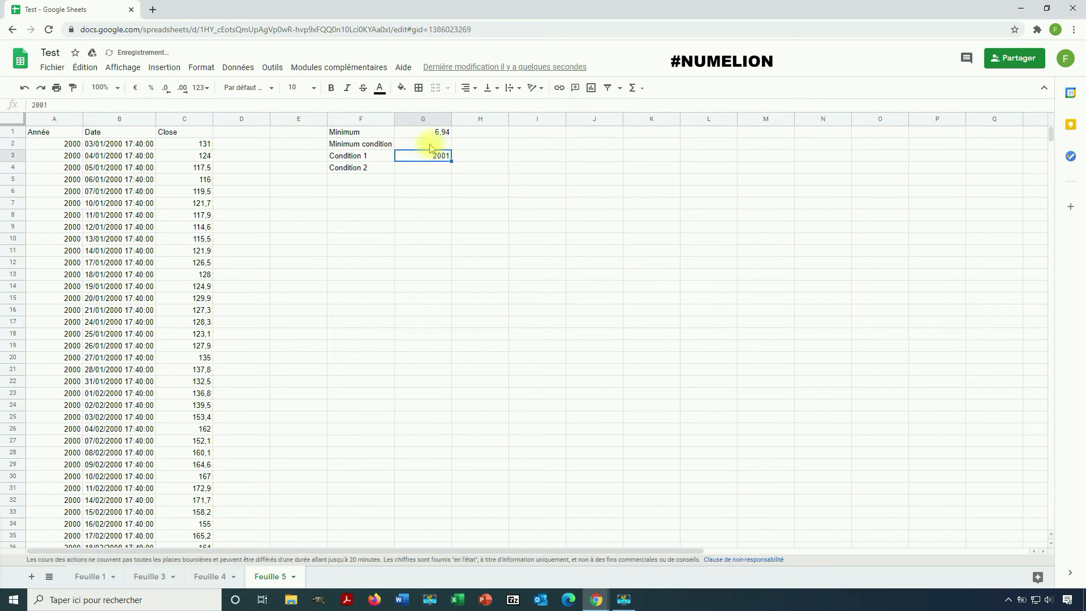
{"action": "double_click", "coordinate": [446, 155]}
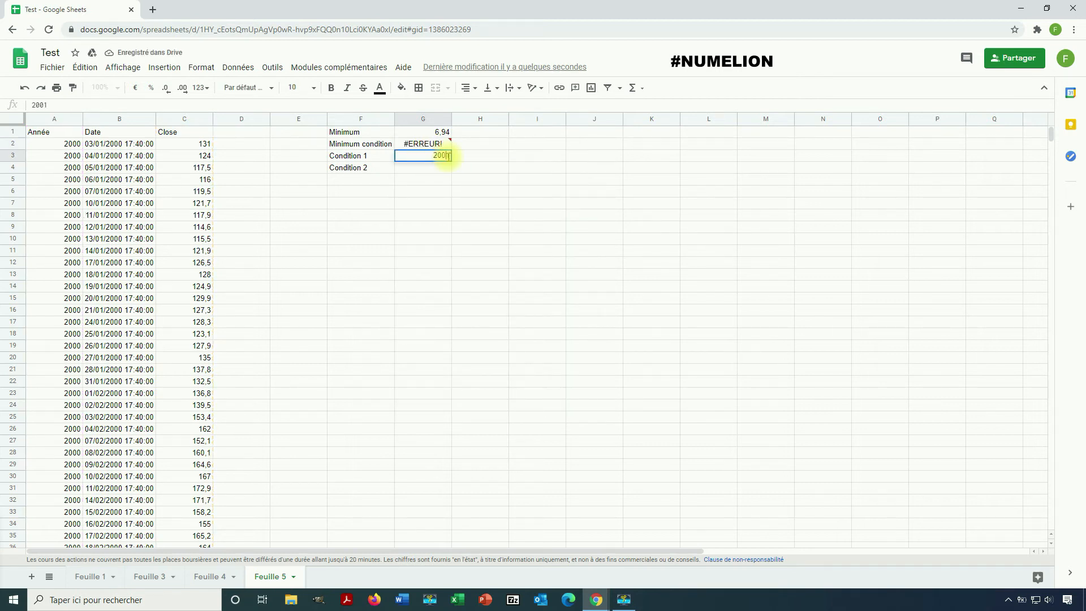
{"action": "key", "text": "Return"}
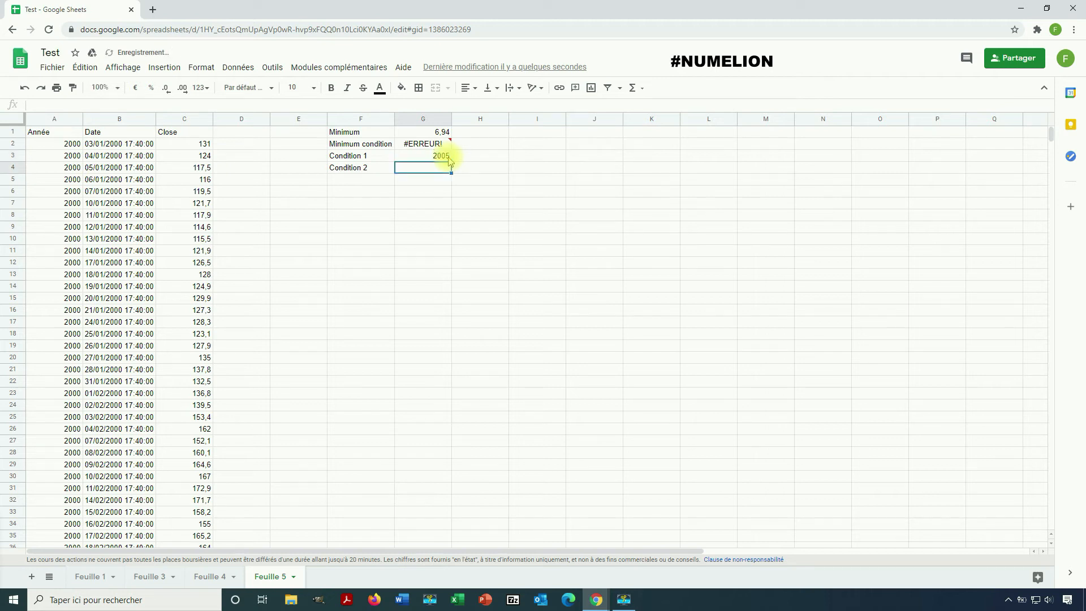
- Correct the MINIFS criterion in G2 to "<"&G3 and set the Condition 1 year in G3 to 2002
{"action": "left_click", "coordinate": [425, 133]}
{"action": "double_click", "coordinate": [425, 144]}
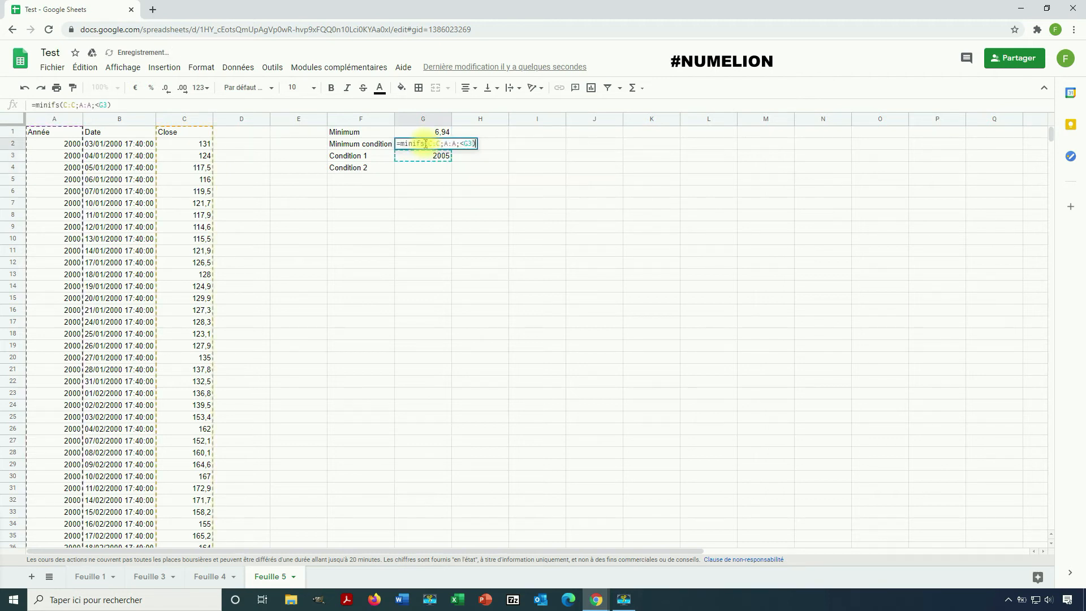
{"action": "left_click", "coordinate": [460, 144]}
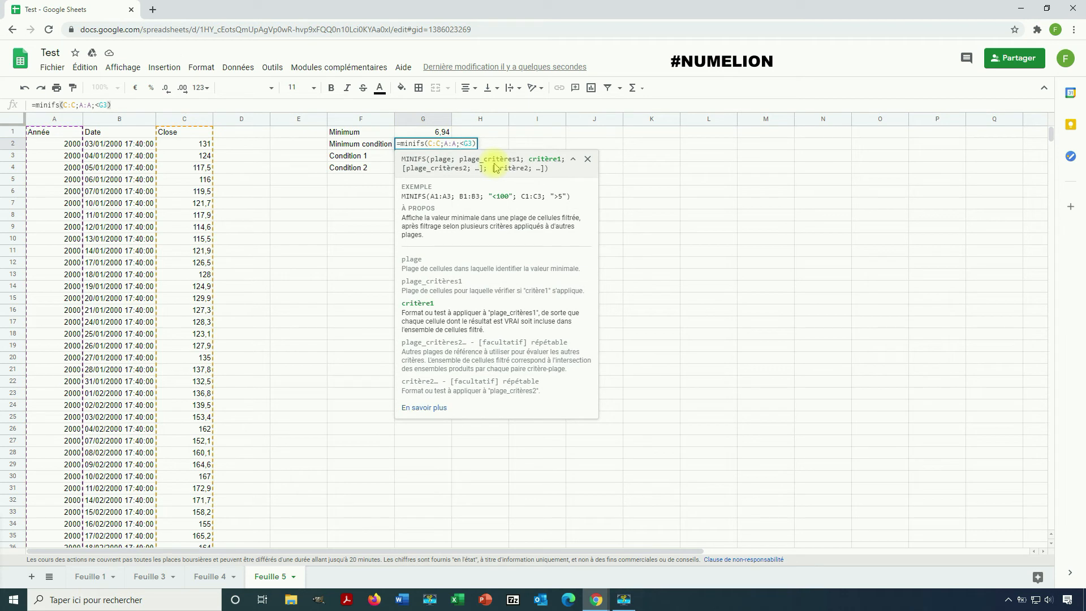
{"action": "type", "text": "\""}
{"action": "key", "text": "Right"}
{"action": "type", "text": "\"&"}
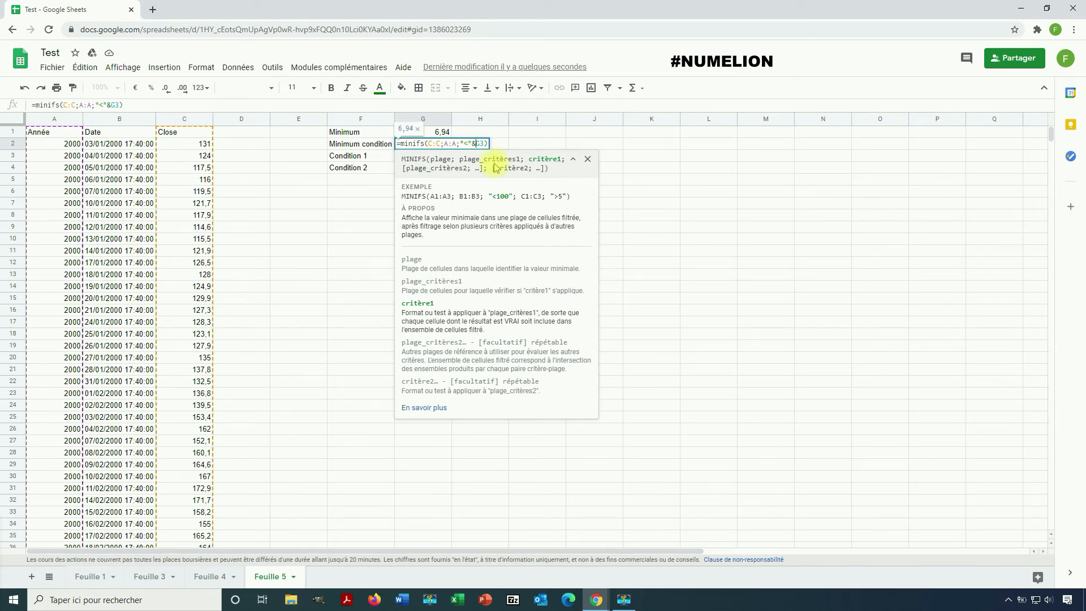
{"action": "key", "text": "Return"}
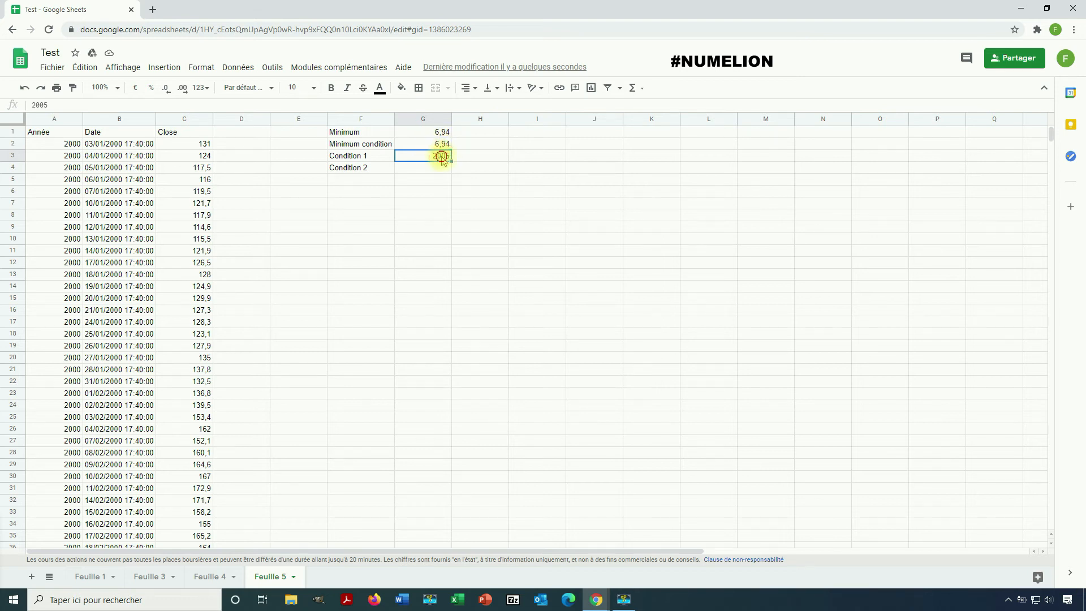
{"action": "double_click", "coordinate": [449, 155]}
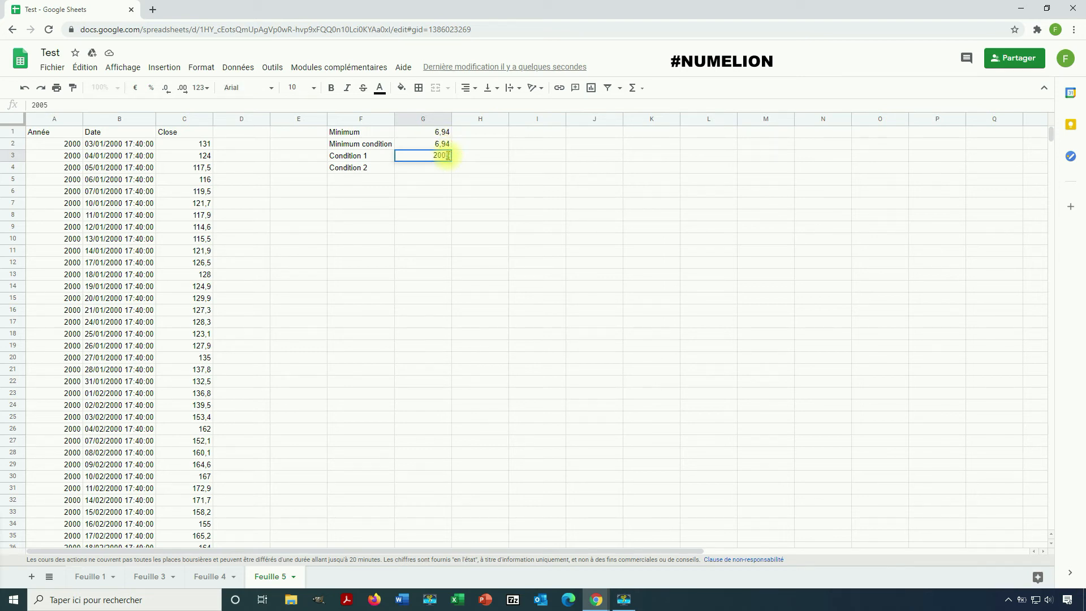
{"action": "key", "text": "Return"}
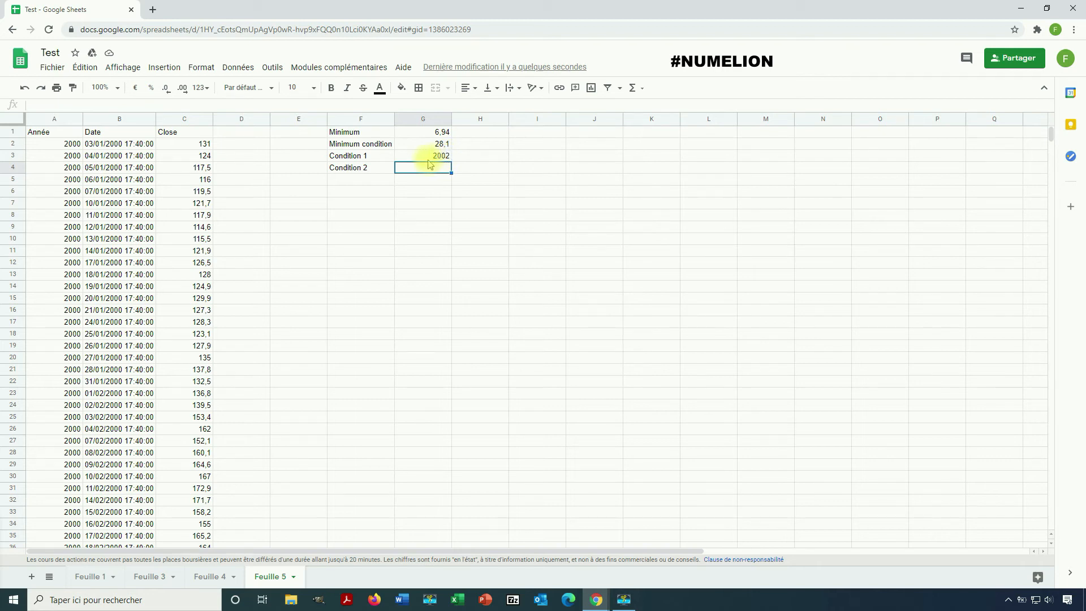
- Add a second criterion to G2's MINIFS formula, testing the Date column B:B against "<31/01/2000"
{"action": "double_click", "coordinate": [436, 145]}
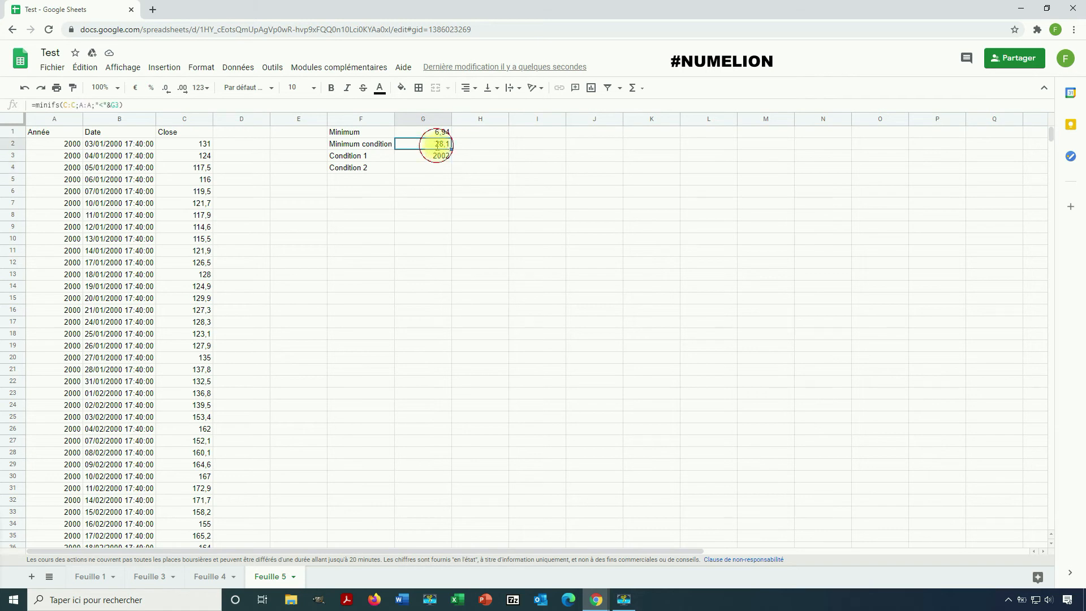
{"action": "left_click", "coordinate": [485, 144]}
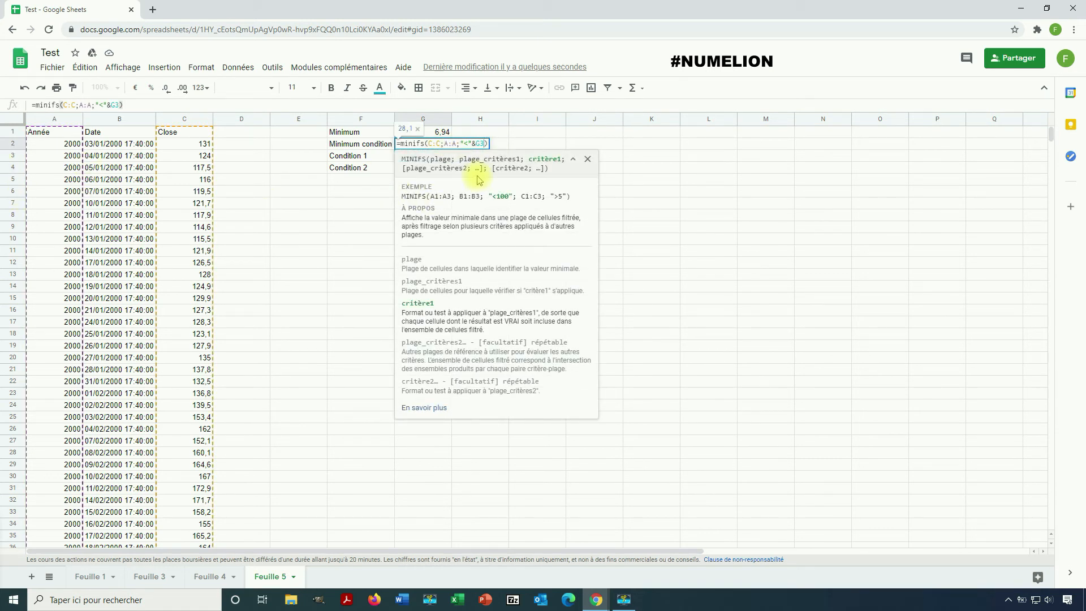
{"action": "type", "text": ";"}
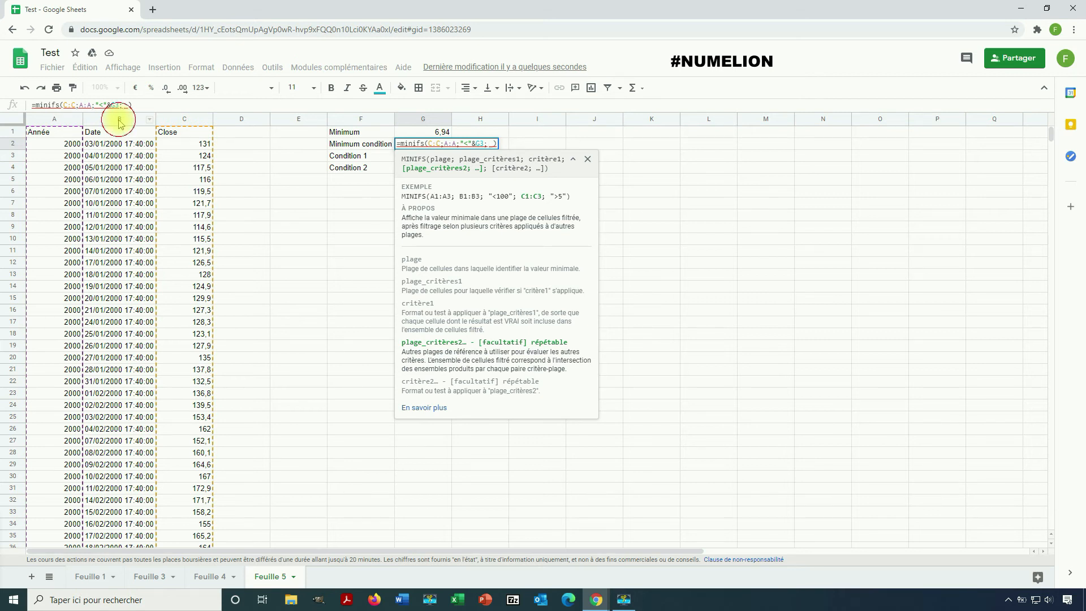
{"action": "left_click", "coordinate": [119, 119]}
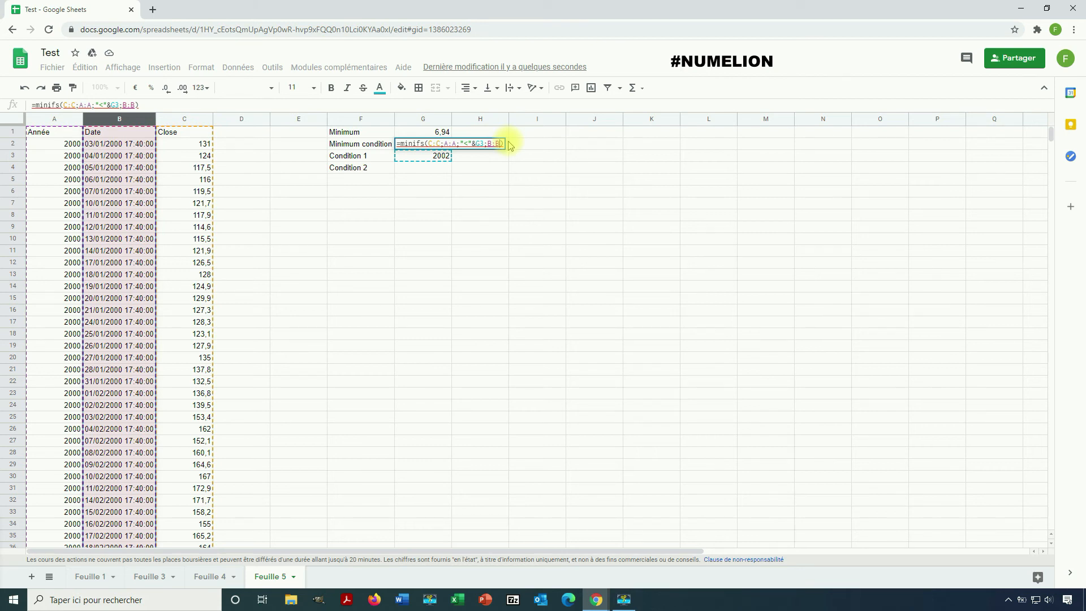
{"action": "type", "text": ";"}
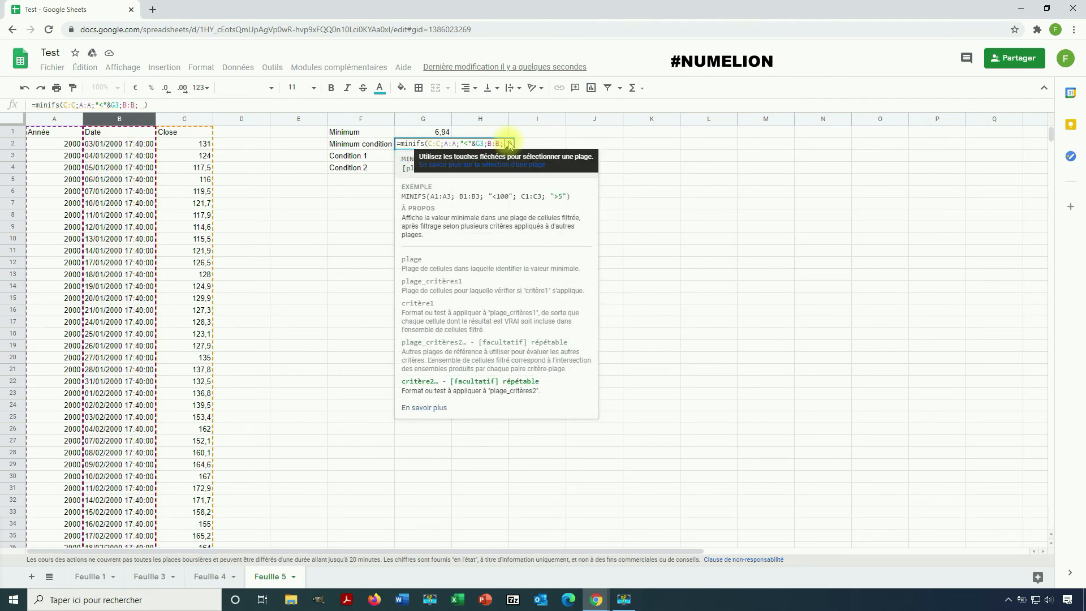
{"action": "type", "text": "\"<"}
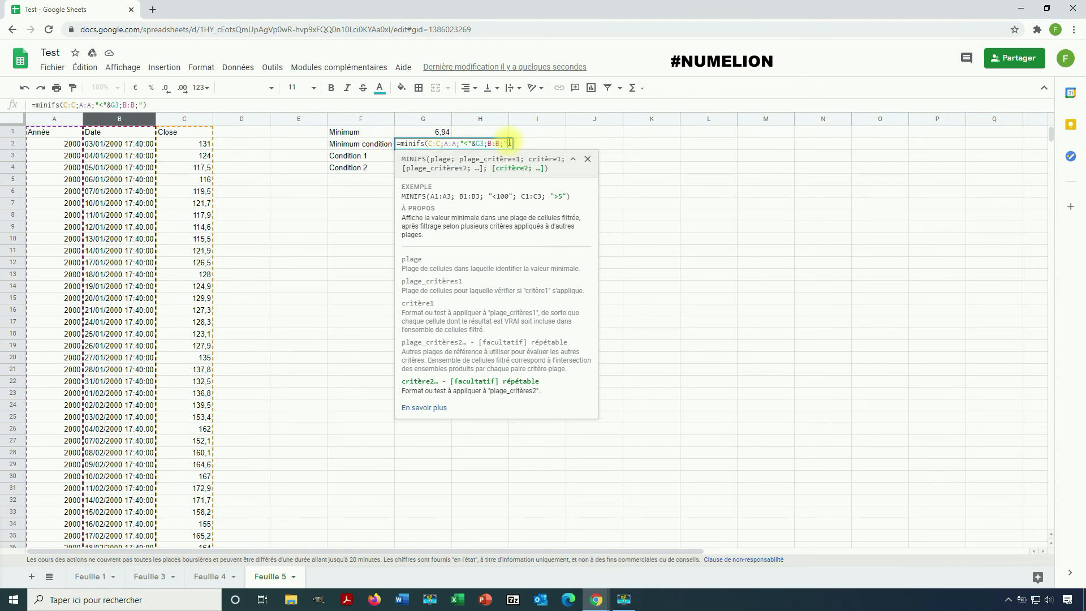
{"action": "type", "text": "31/01/2000\""}
{"action": "key", "text": "Return"}
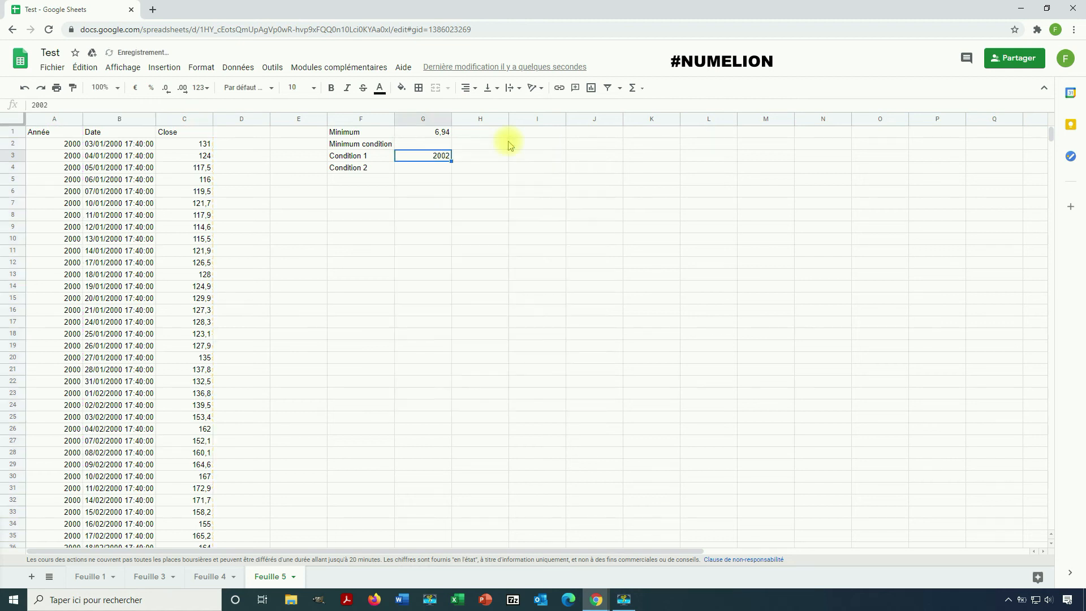
- Enter 31/01/2001 as the Condition 2 date in G4
{"action": "left_click", "coordinate": [440, 170]}
{"action": "type", "text": "31"}
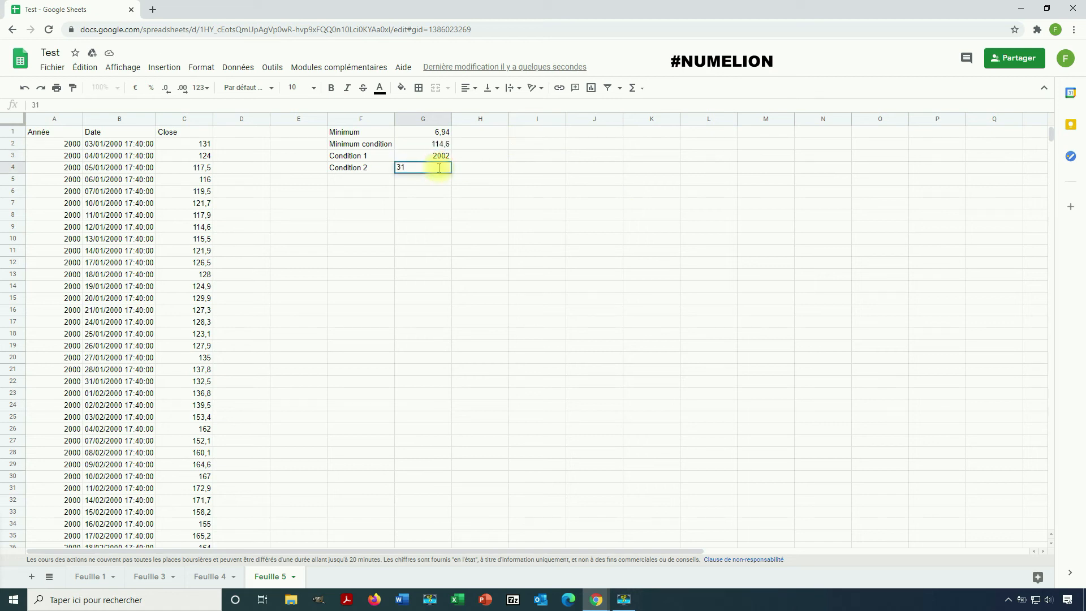
{"action": "type", "text": "/01/2001"}
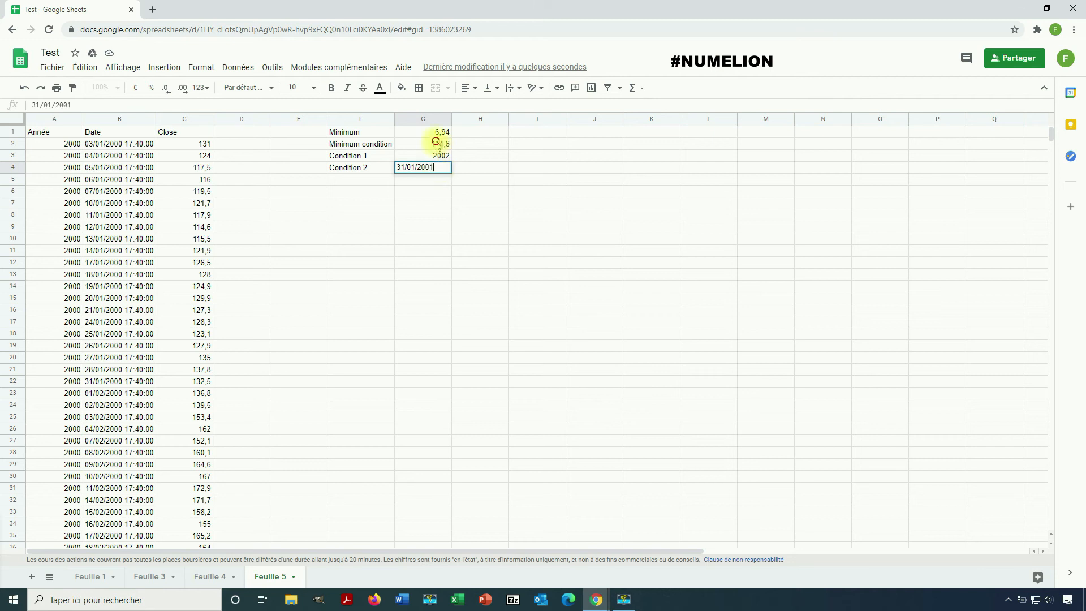
- Replace the fixed date in G2's second MINIFS criterion with a reference to G4, giving "<"&G4
{"action": "double_click", "coordinate": [441, 145]}
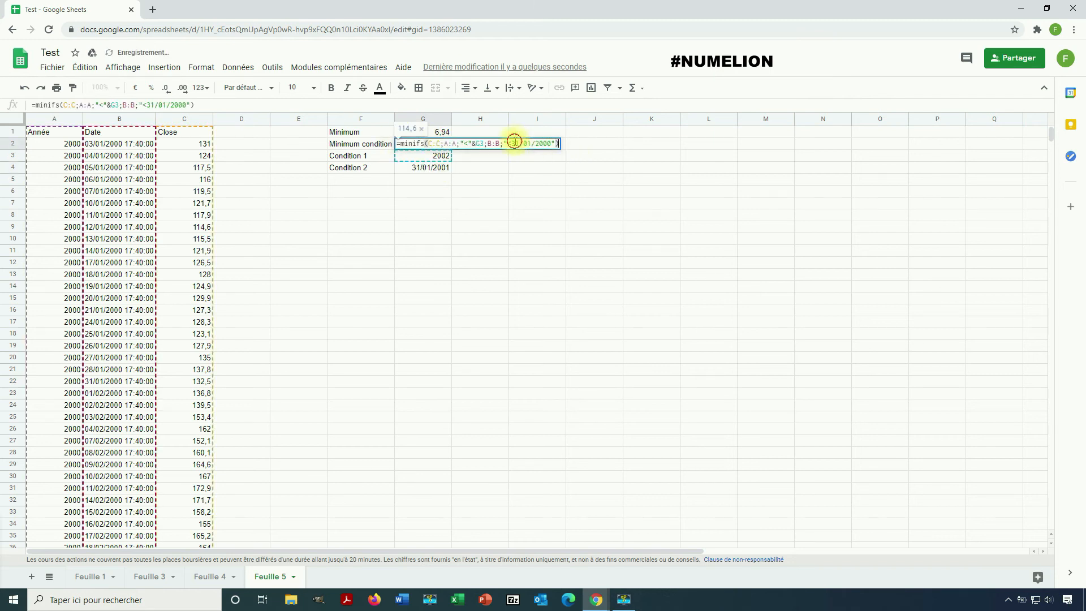
{"action": "left_click", "coordinate": [511, 144]}
{"action": "type", "text": "\"&"}
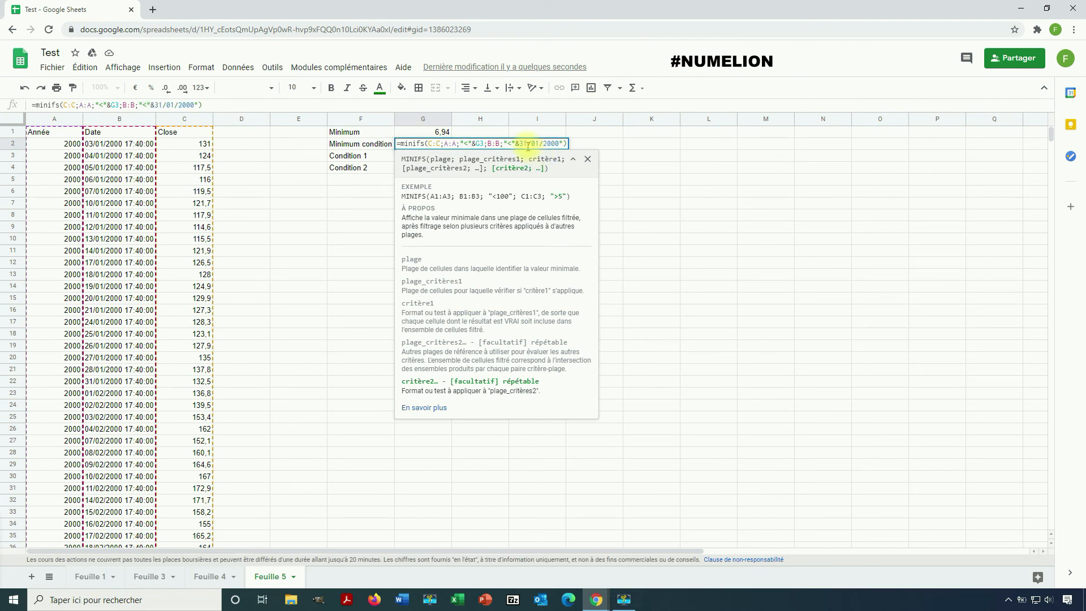
{"action": "left_click_drag", "start_coordinate": [519, 144], "coordinate": [569, 145]}
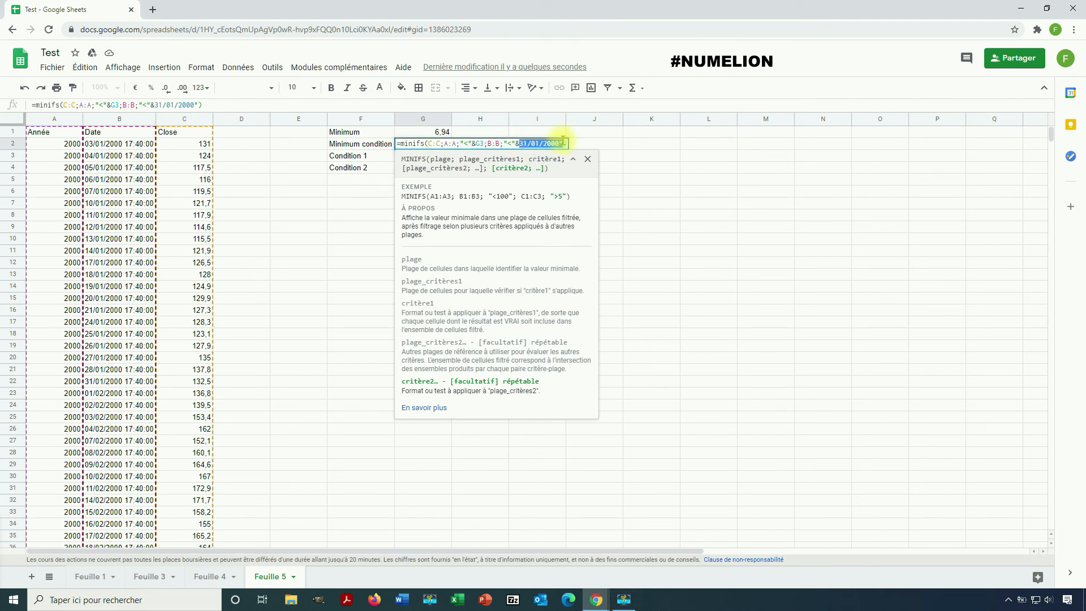
{"action": "key", "text": "BackSpace"}
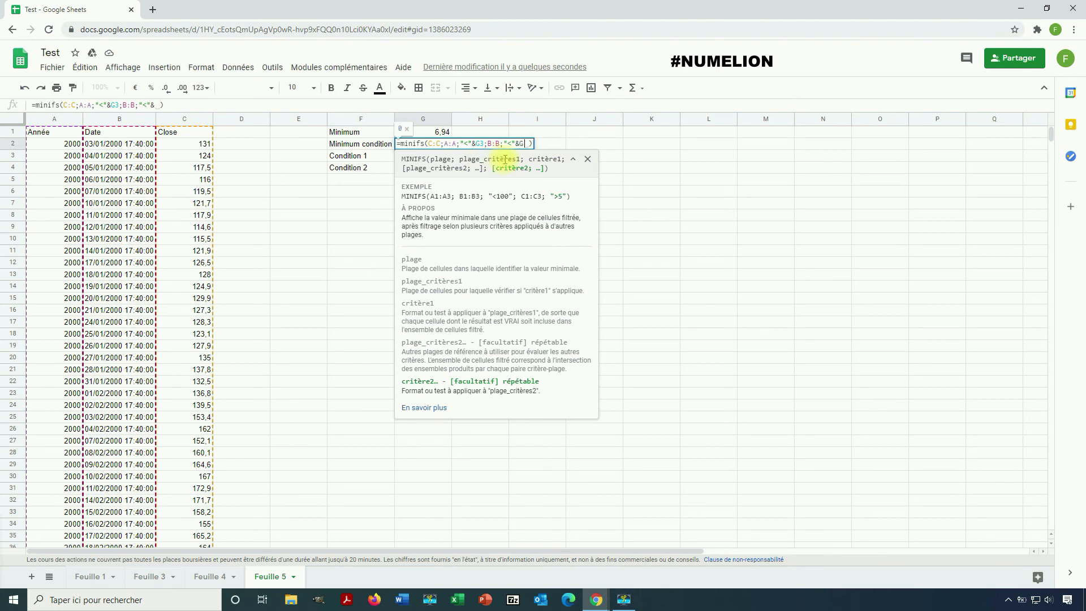
{"action": "type", "text": "g4"}
{"action": "key", "text": "Return"}
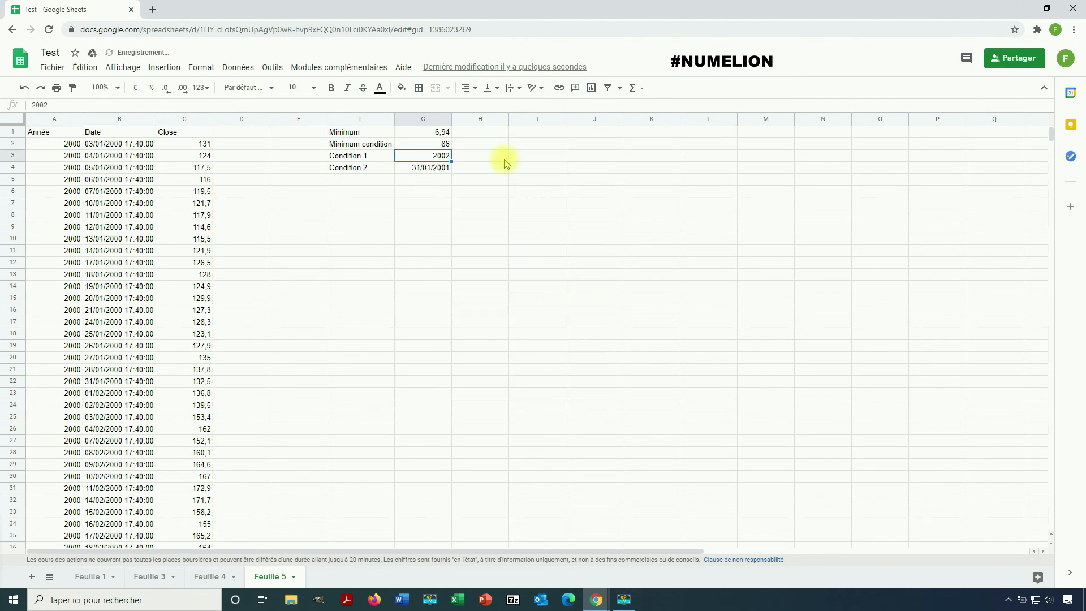
- Change the Condition 2 date in G4 to 31/01/2000
{"action": "left_click", "coordinate": [440, 166]}
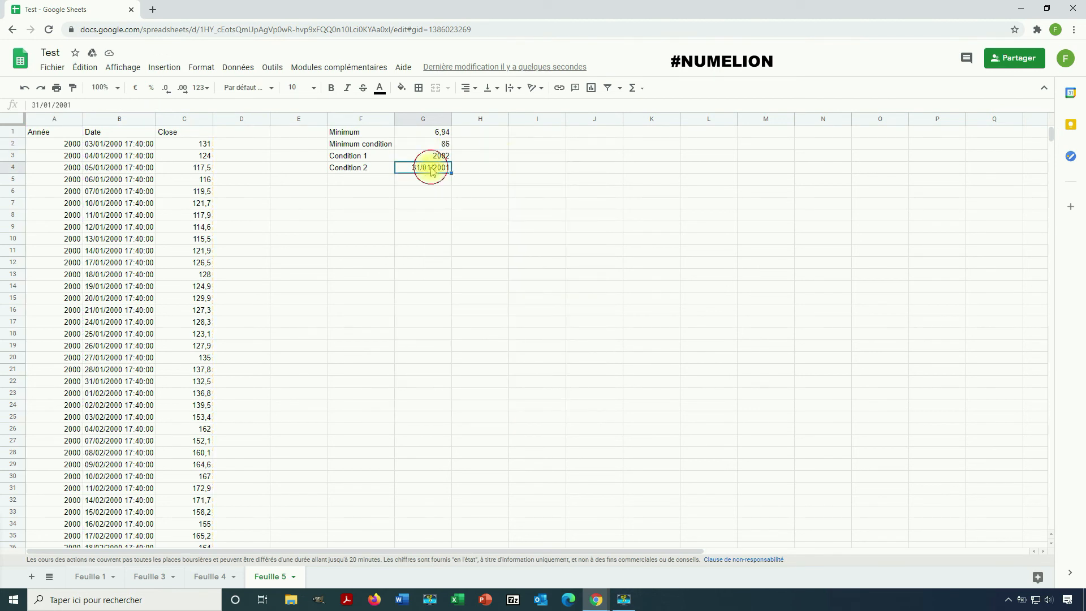
{"action": "double_click", "coordinate": [440, 167]}
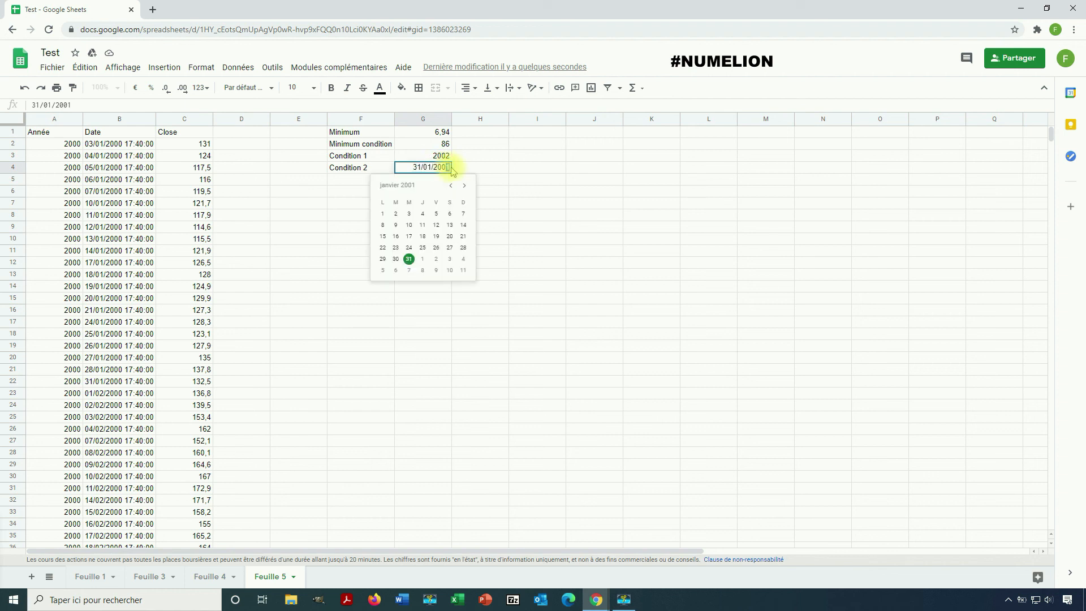
{"action": "key", "text": "Return"}
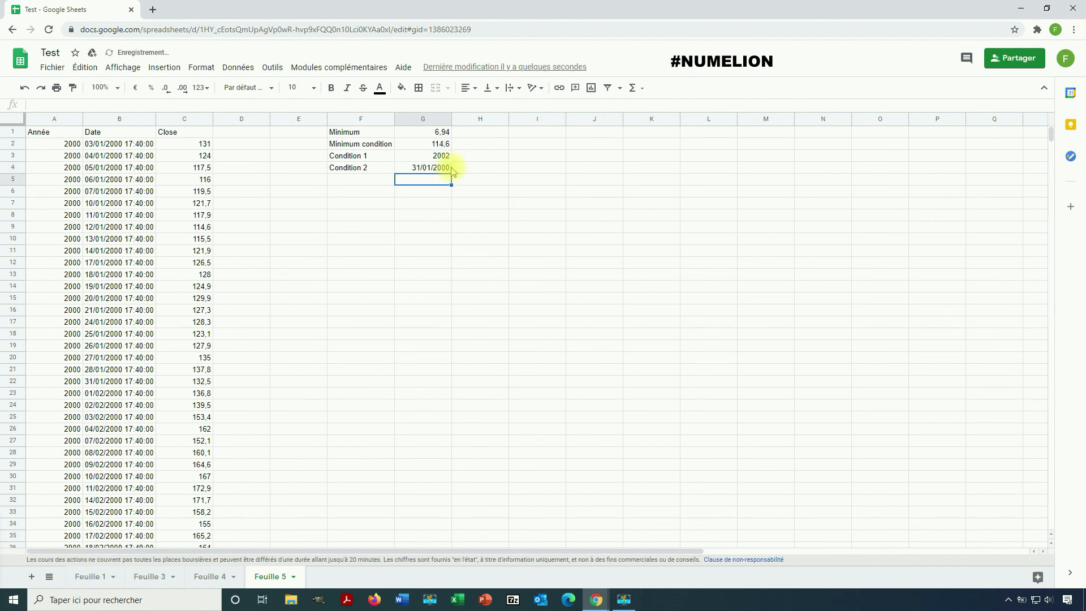